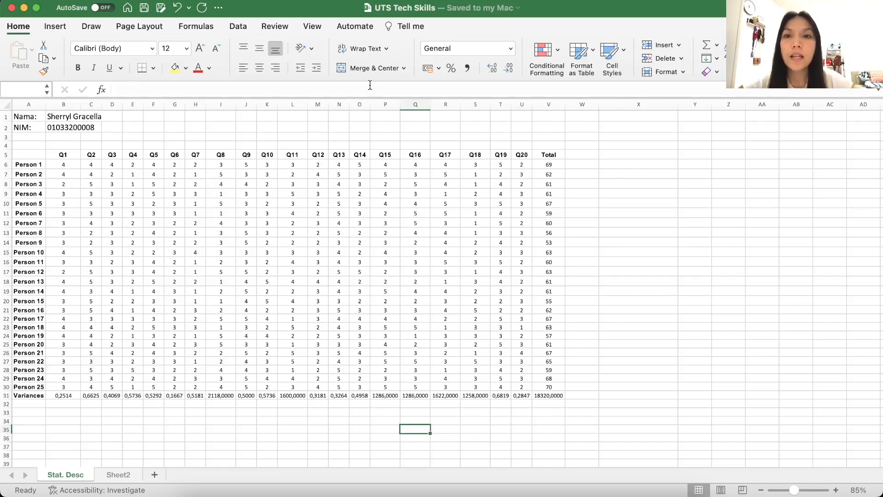
Confirm the enabled Analysis ToolPak and Solver add-ins, and start a Descriptive Statistics analysis from the data analysis tools
left_click(238, 28)
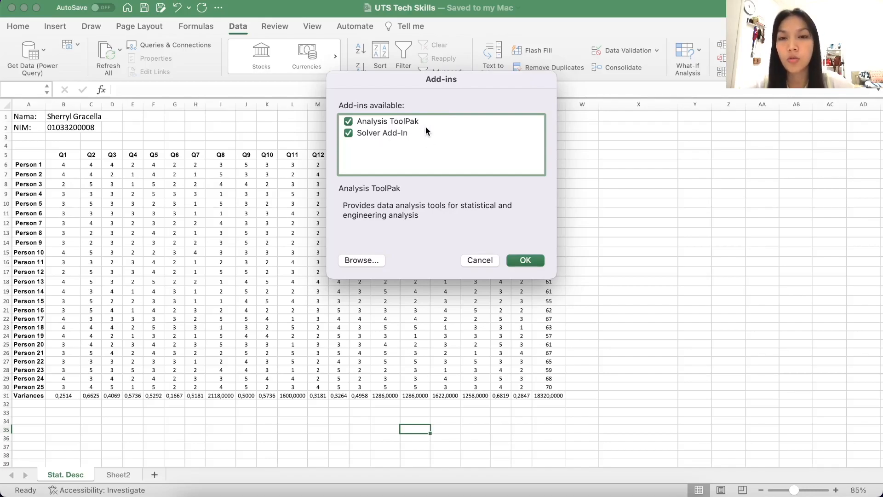
left_click(525, 260)
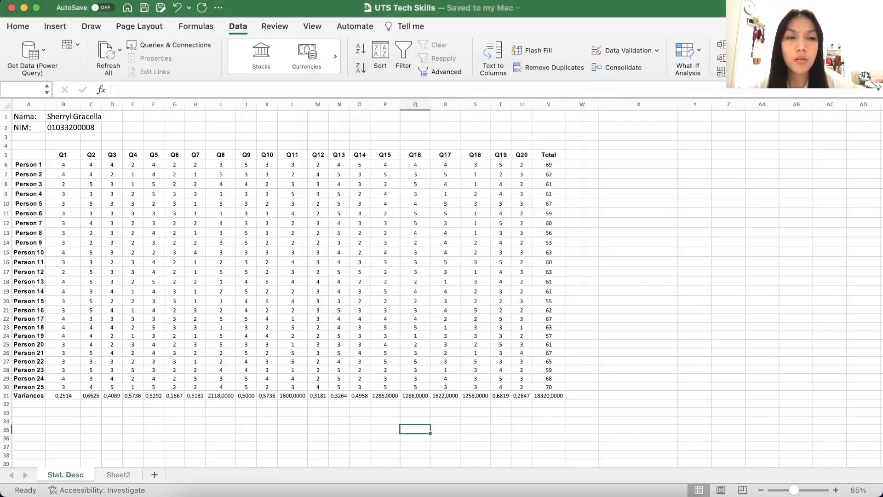
left_click(840, 50)
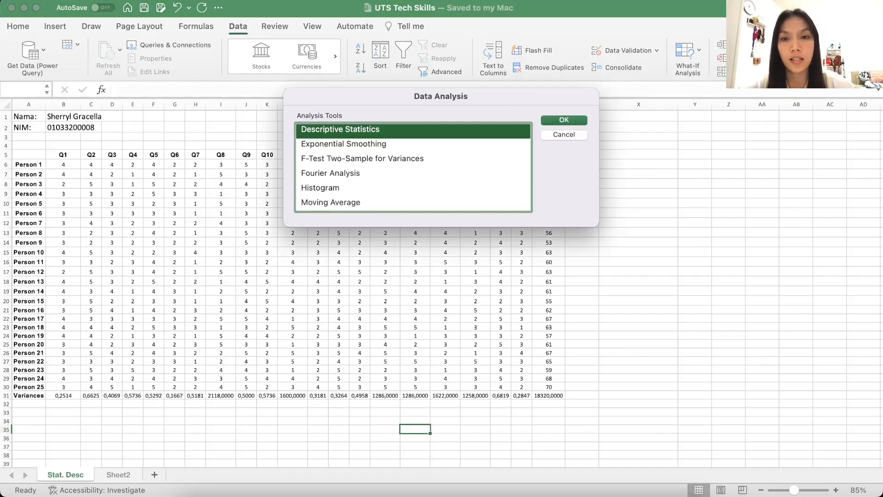
scroll(445, 158, "up", 5)
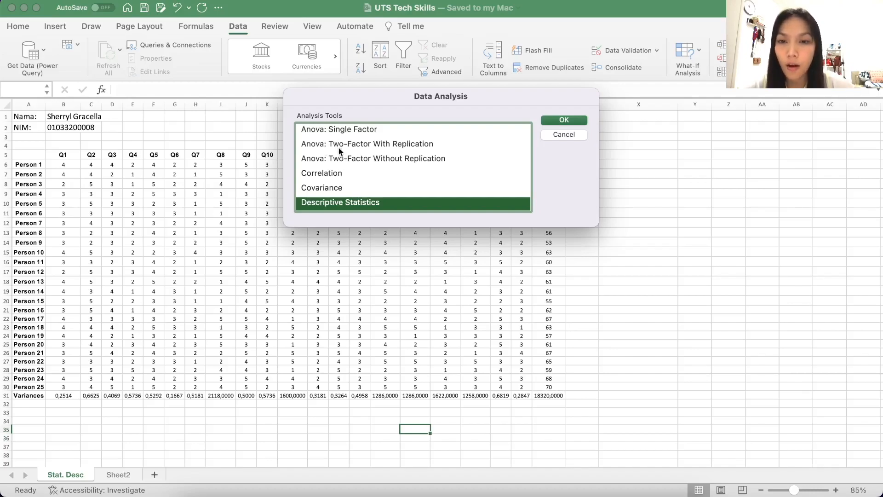
scroll(336, 177, "down", 1)
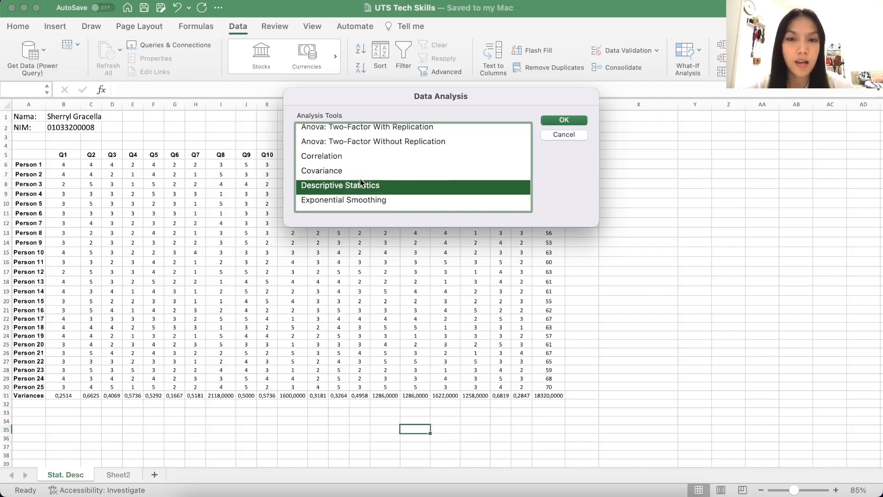
scroll(354, 184, "down", 1)
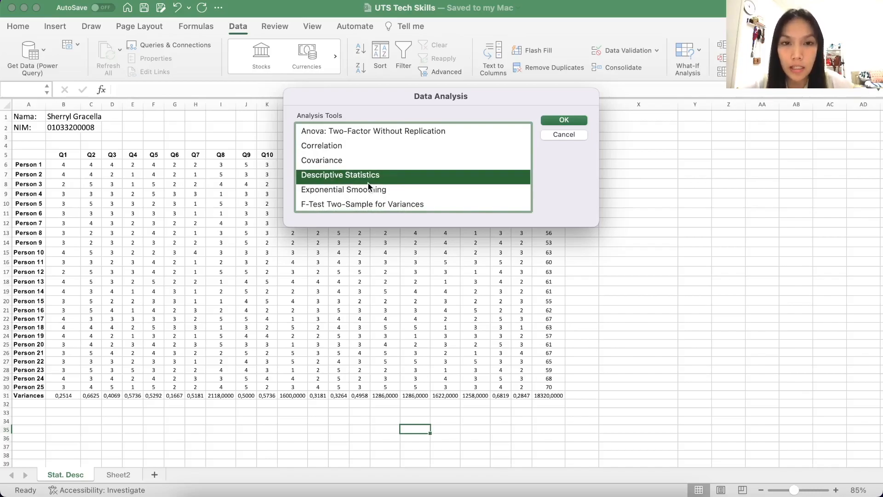
left_click(561, 120)
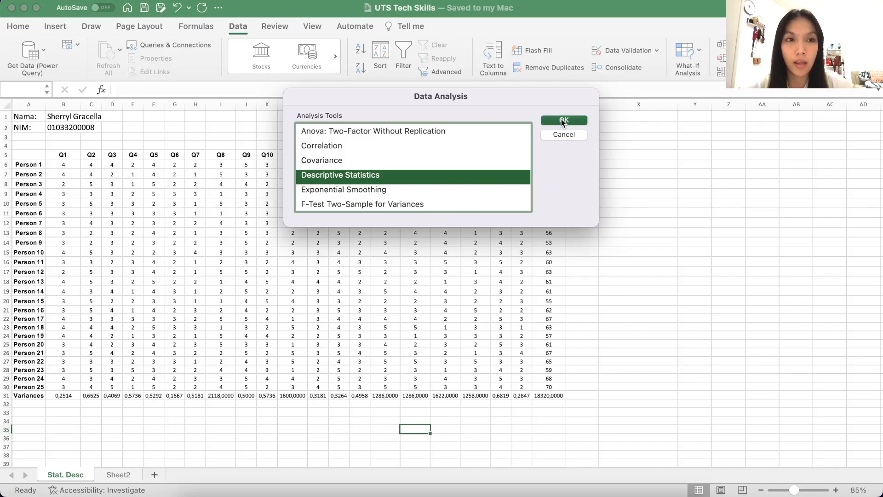
Set the analysis input range to the Total scores of all 25 persons, $V$6:$V$30
left_click_drag(531, 73, 321, 143)
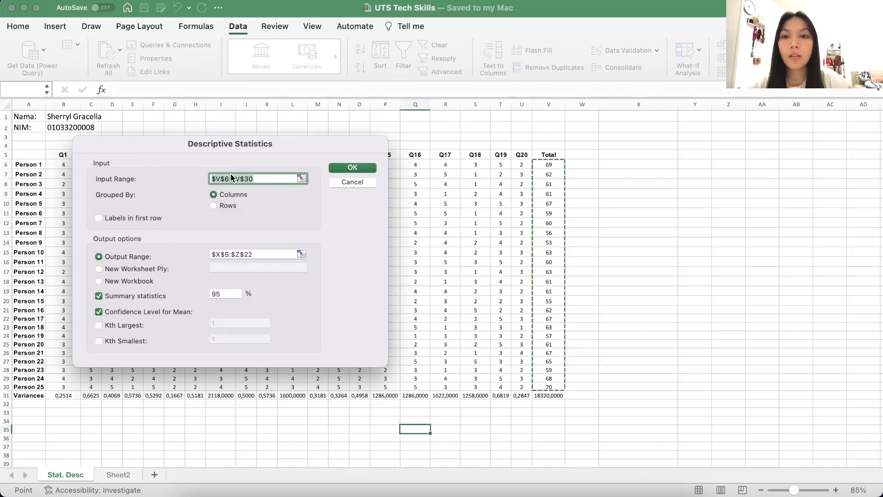
left_click(263, 179)
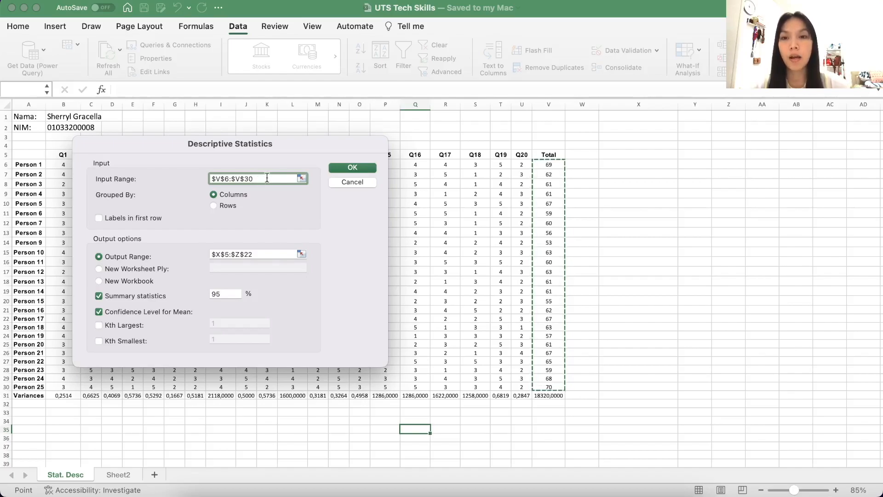
left_click_drag(267, 178, 208, 178)
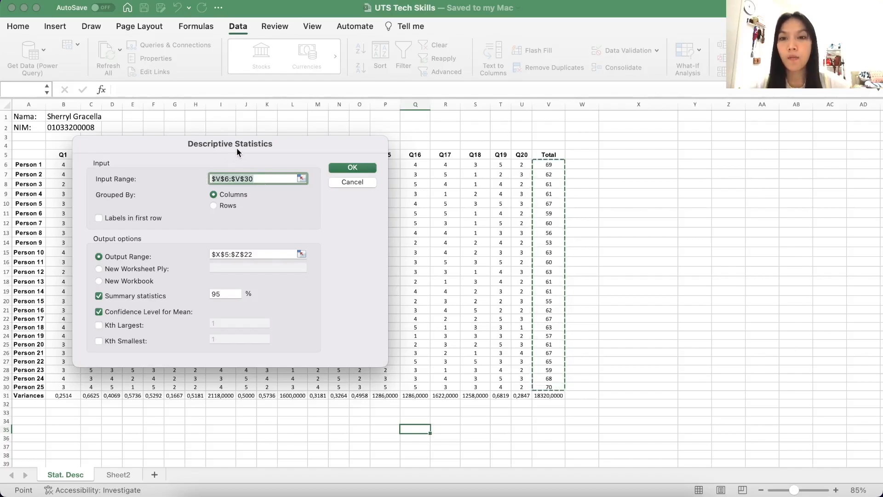
left_click_drag(246, 143, 760, 222)
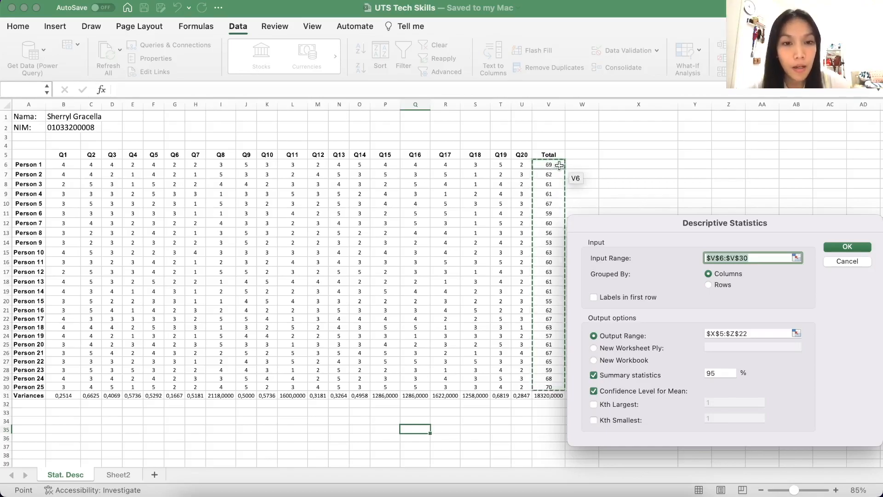
left_click_drag(558, 165, 551, 384)
left_click_drag(752, 222, 761, 146)
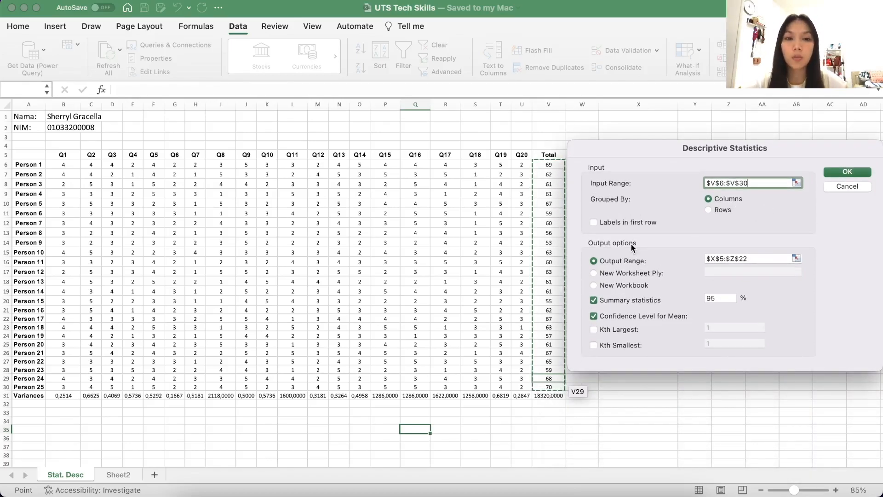
Set the output range to $X$5:$Y$21 and generate the descriptive statistics table
left_click_drag(768, 142, 314, 152)
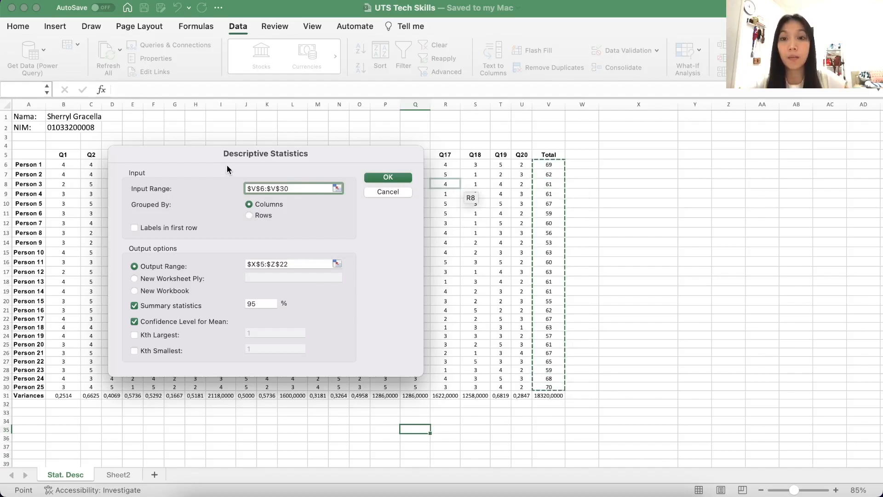
left_click(309, 264)
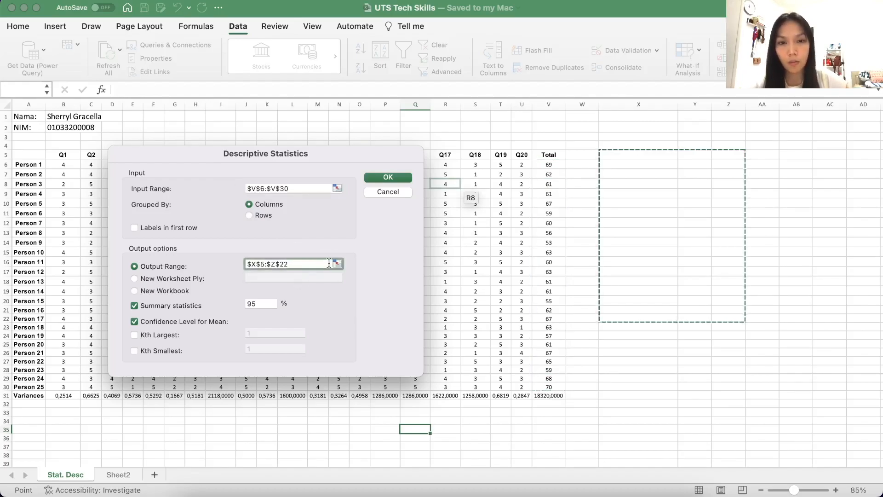
left_click_drag(625, 154, 707, 313)
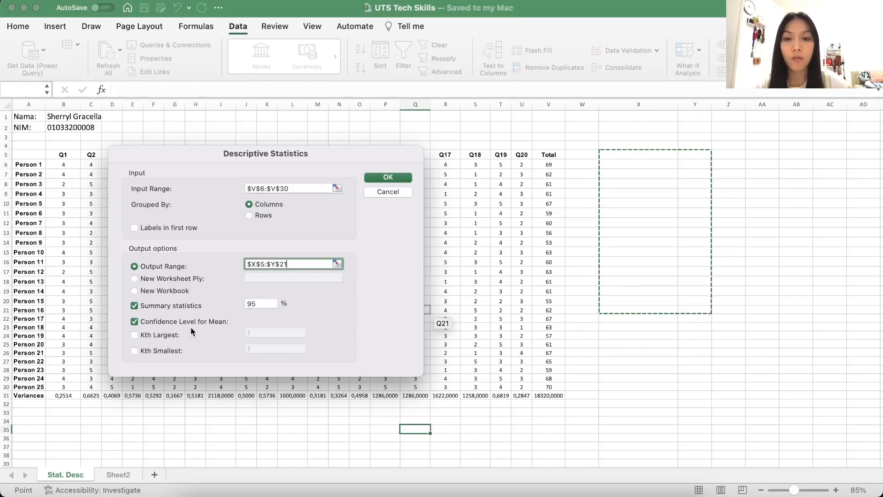
left_click(399, 176)
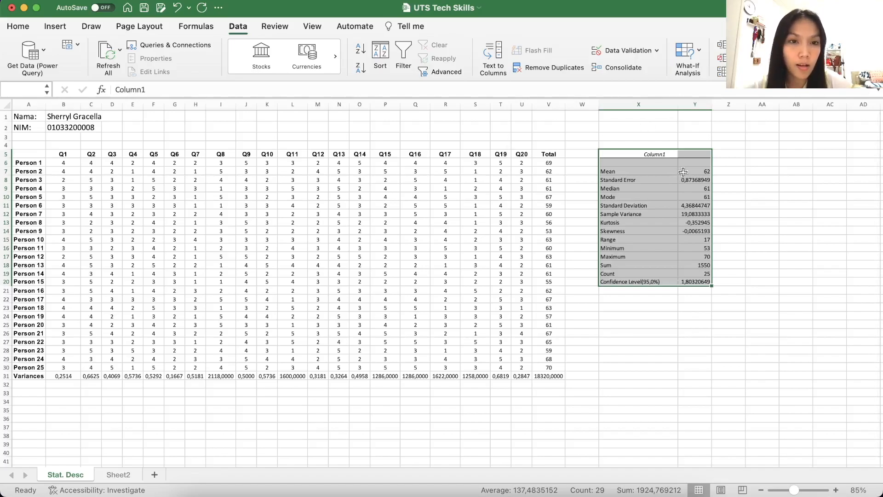
Increase the font size of the whole descriptive statistics table, X5:Y20, to 14
left_click(590, 172)
left_click(615, 172)
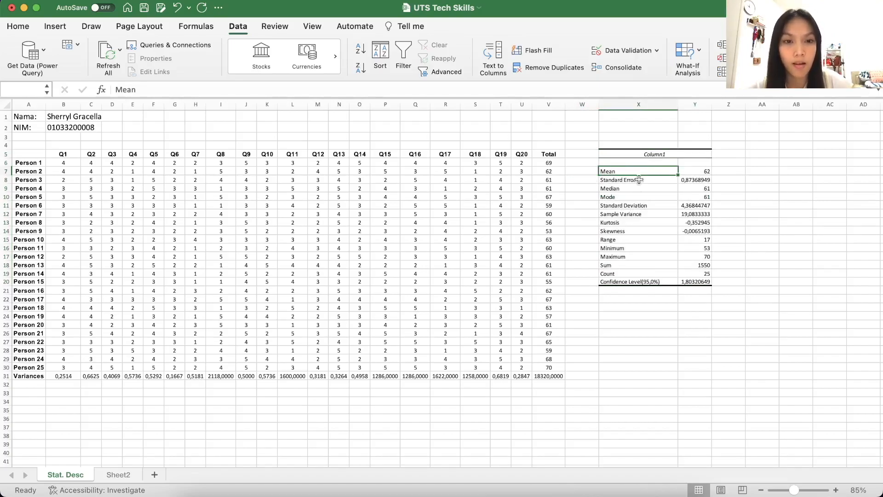
left_click(627, 154)
left_click_drag(627, 154, 697, 283)
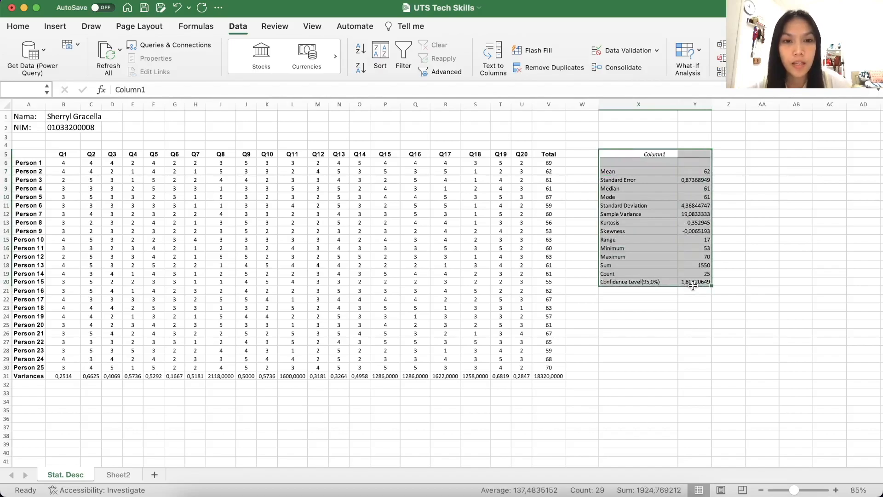
left_click(19, 26)
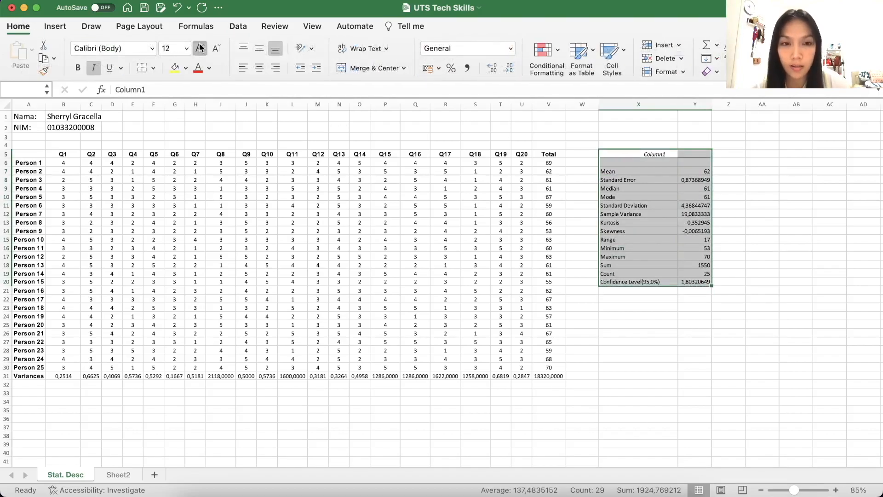
left_click(200, 47)
left_click(607, 358)
Replace the statistics table's heading in X5 with "Descriptive Statistics (Tools)"
left_click(637, 153)
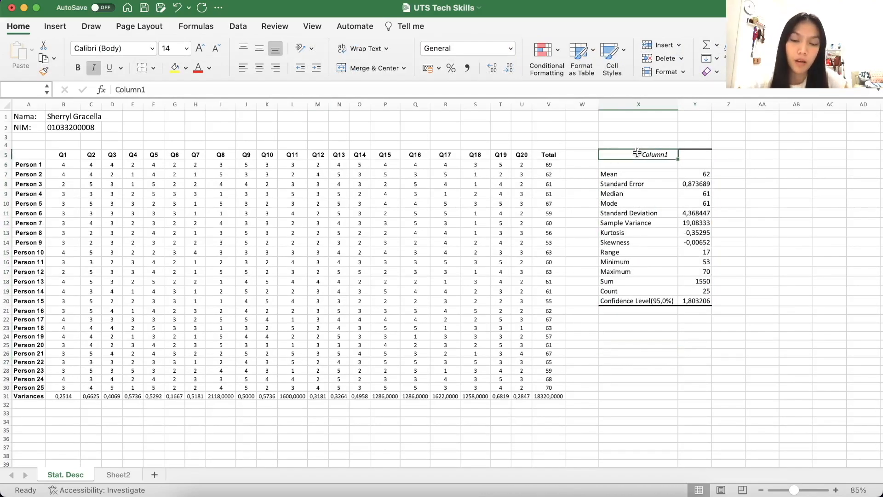
type("Des")
type("crt")
type("ptive")
type(" Statistics (Tools)")
Enter the heading "Formula" in cell AA5 and make it italic
left_click(760, 156)
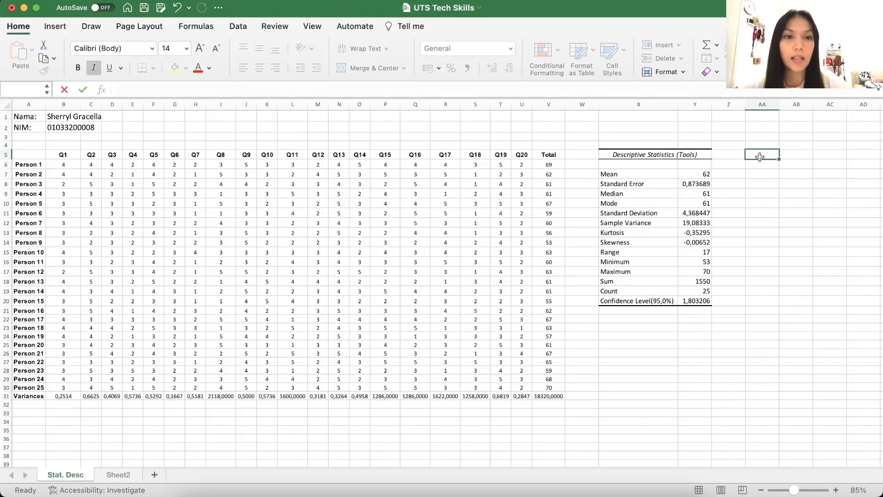
type("Fo")
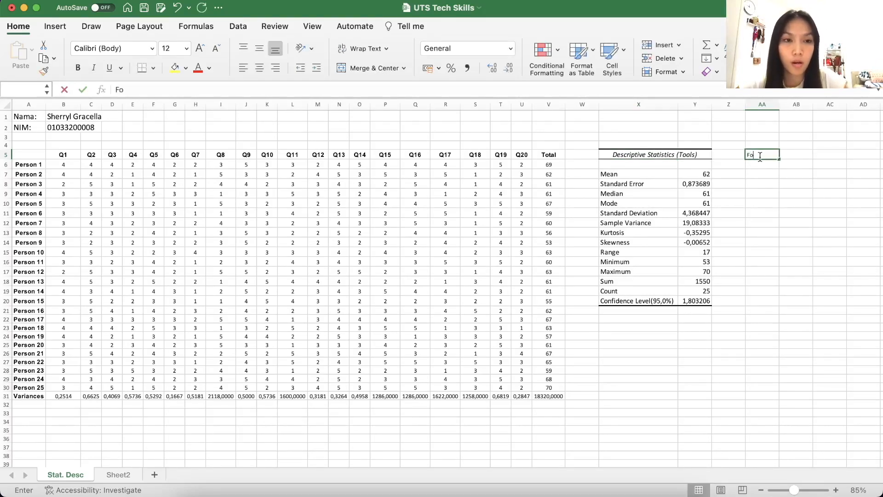
type("rmula")
double_click(760, 156)
type("I")
key("super+z")
key("super+i")
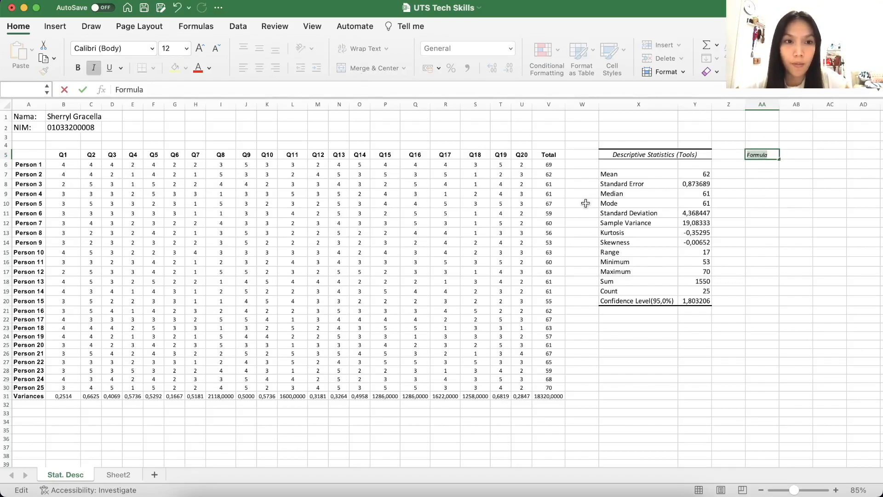
left_click(784, 222)
Center the contents of column AA and set its font size to 14
left_click(764, 104)
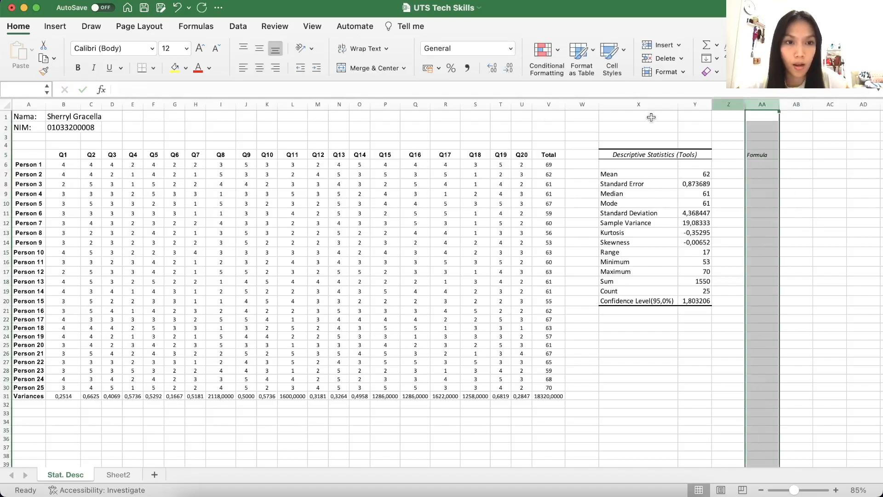
left_click(257, 70)
left_click(177, 51)
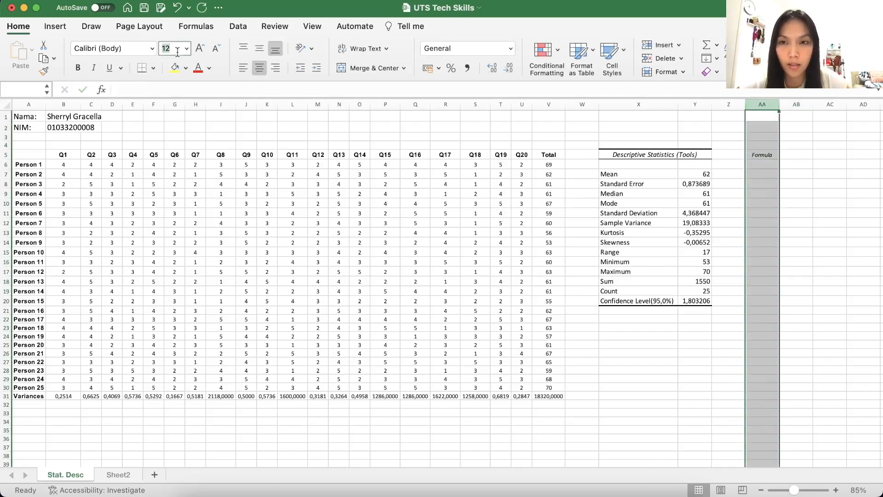
type("14")
key("Return")
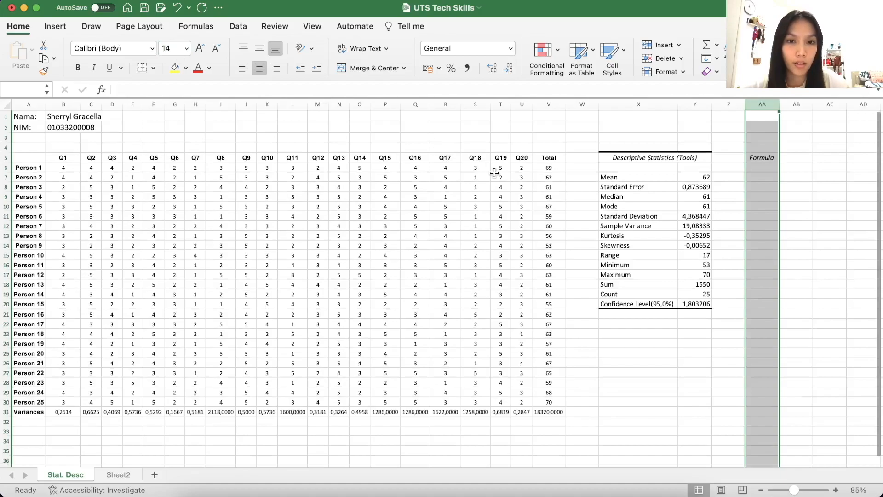
left_click(676, 241)
Calculate the mean of the Total scores in AA7 with =AVERAGE(V6:V30)
left_click(763, 177)
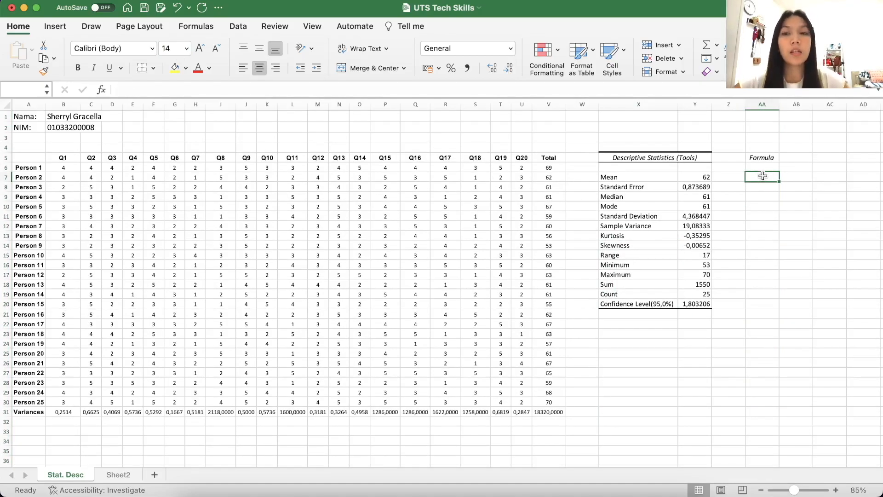
type("=")
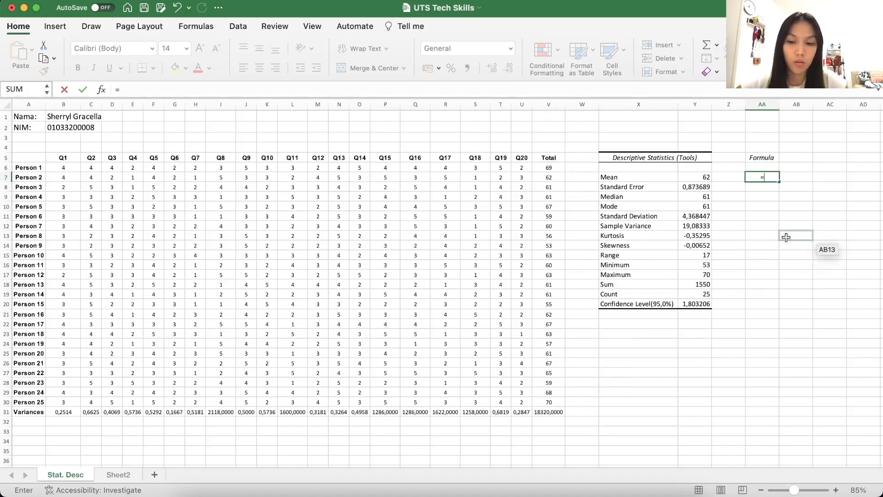
type("A")
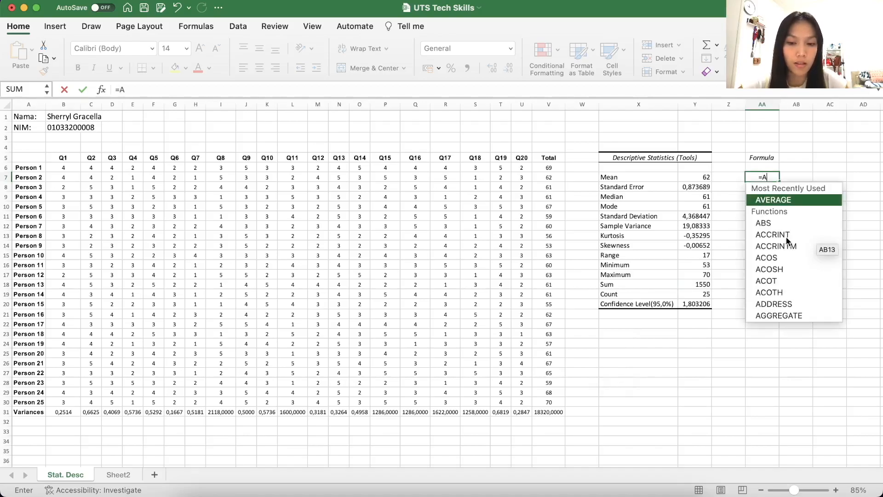
type("V")
double_click(789, 199)
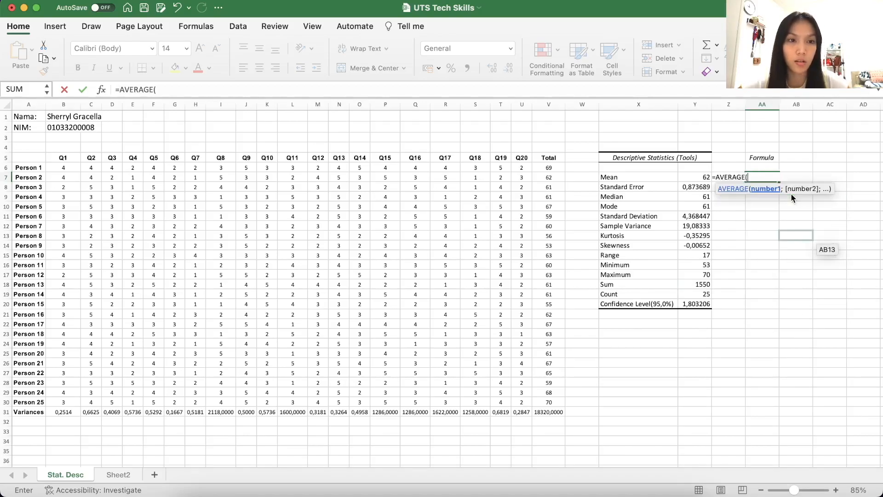
left_click_drag(548, 168, 541, 405)
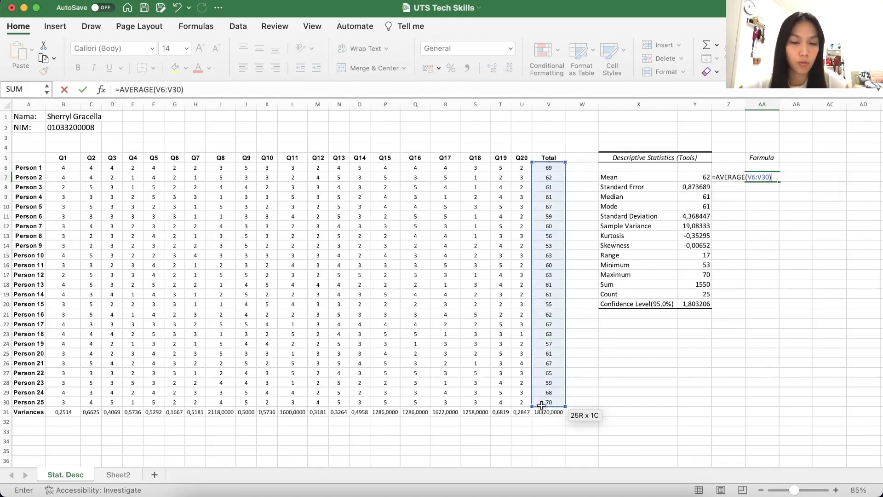
key("Return")
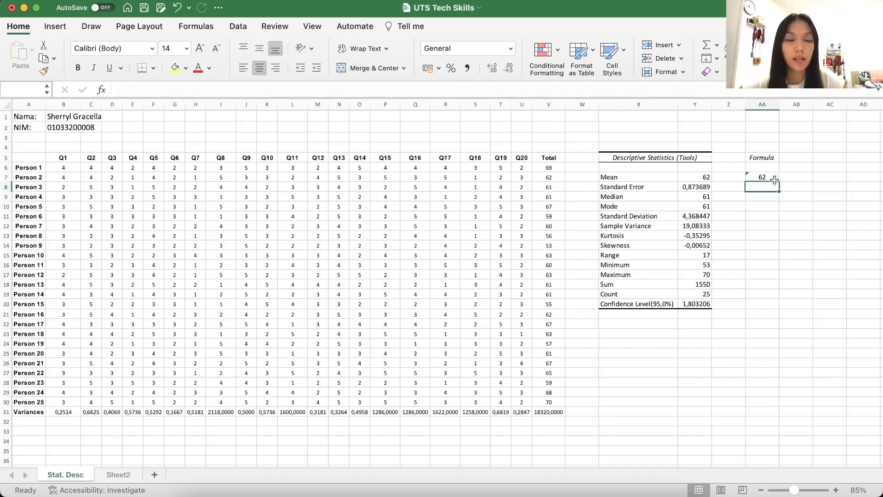
Calculate the standard error of the Total scores in AA8 with =STDEV(V6:V30)/SQRT(COUNT(V6:V30))
type("=")
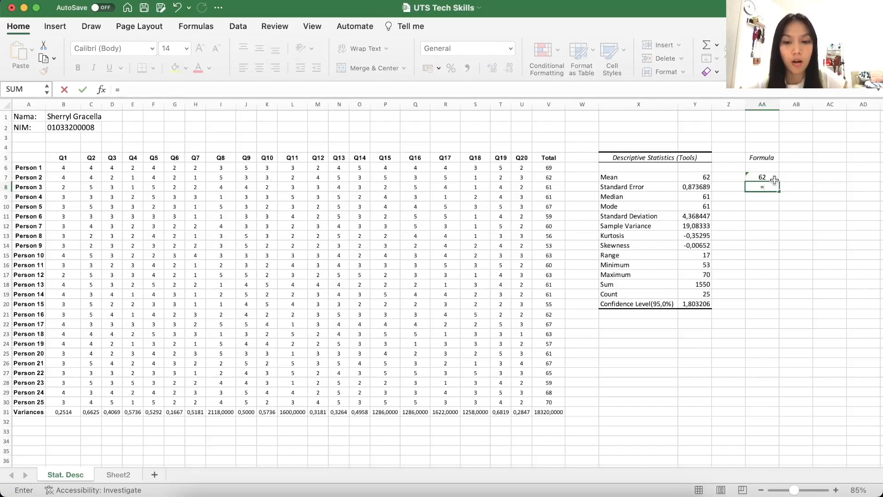
type("ST")
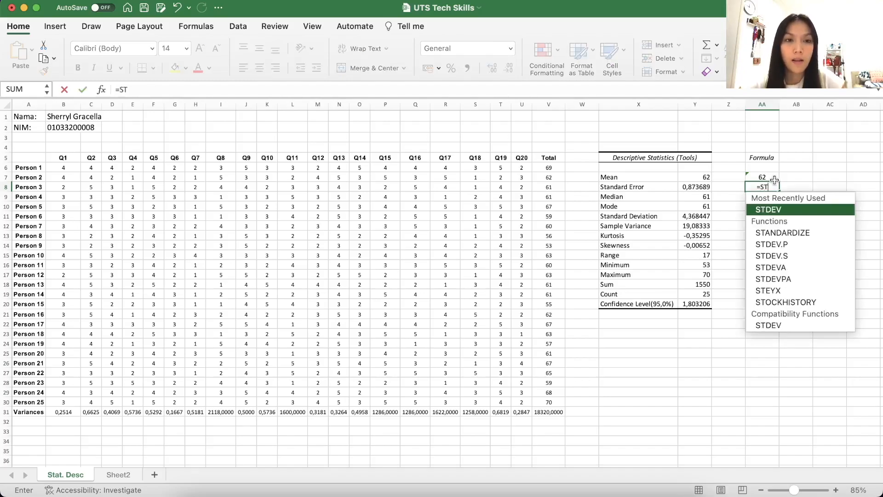
double_click(787, 209)
left_click_drag(548, 168, 546, 403)
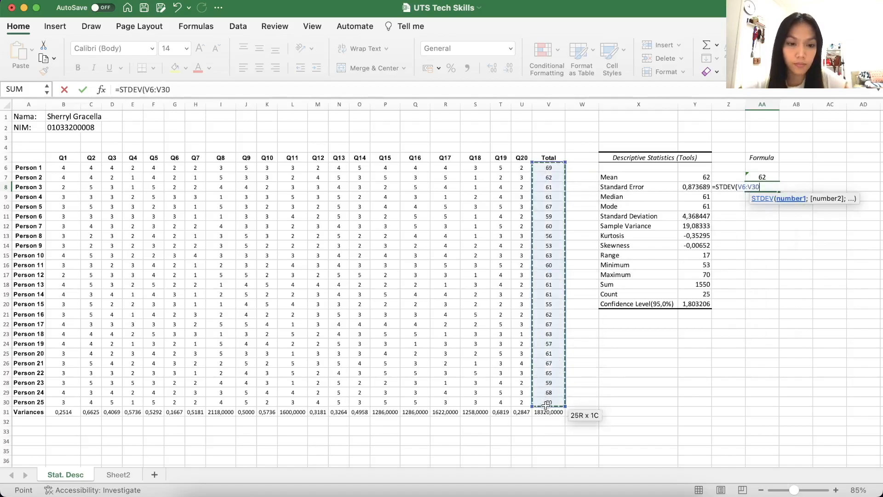
type(")/")
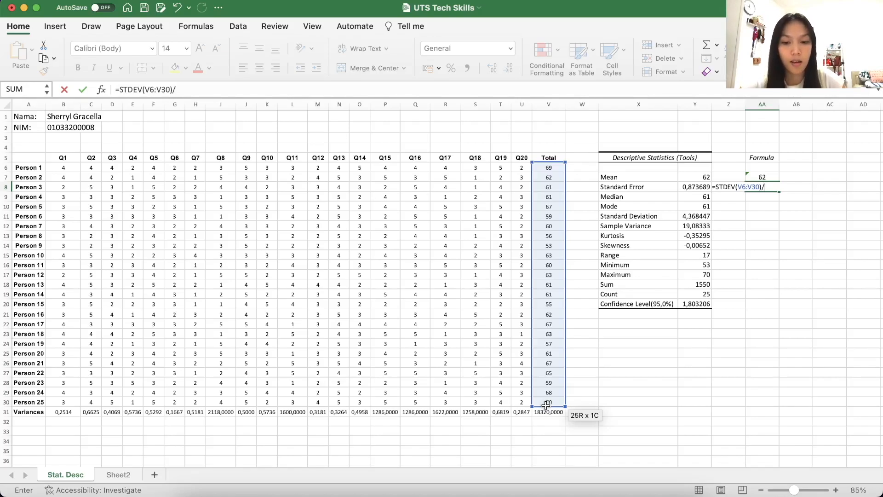
type("S")
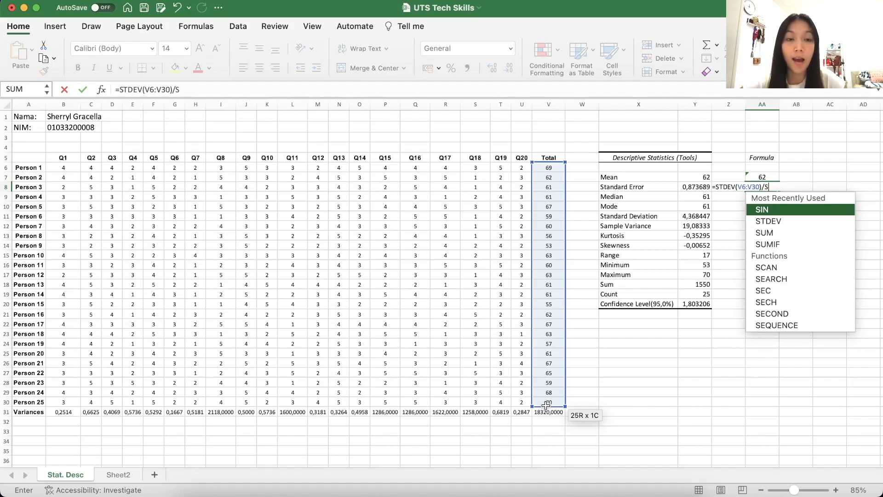
type("QR")
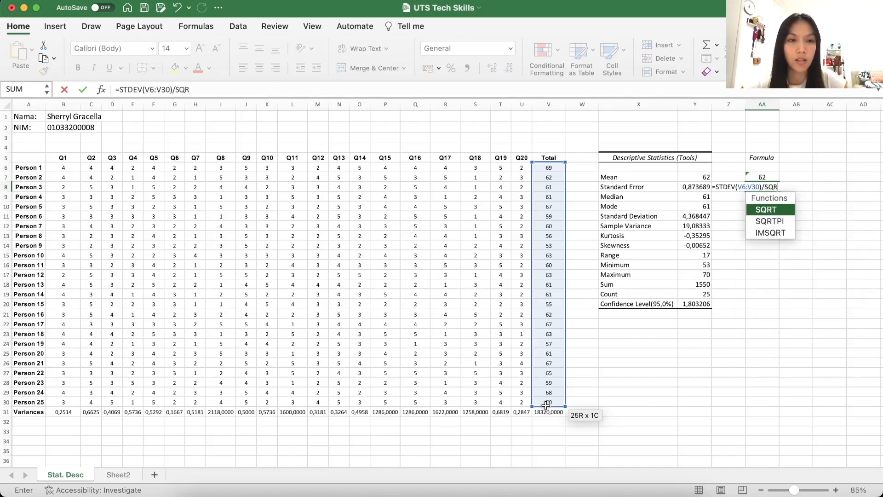
double_click(766, 210)
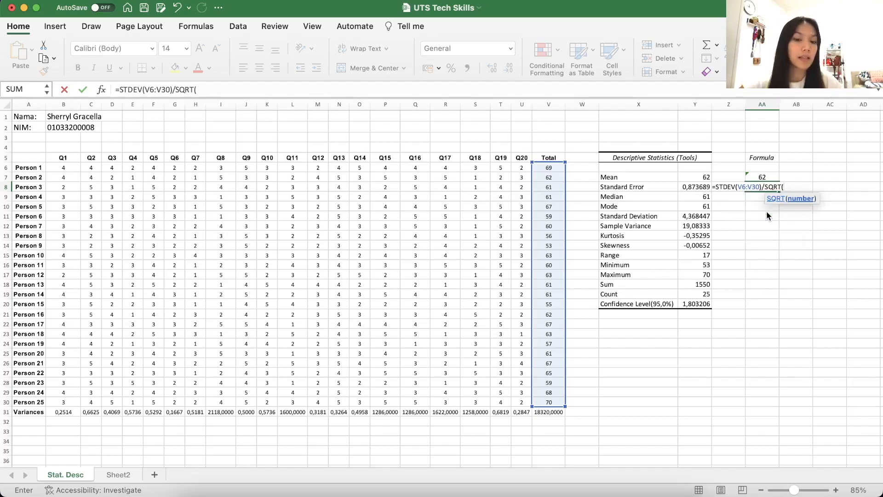
type("COUN")
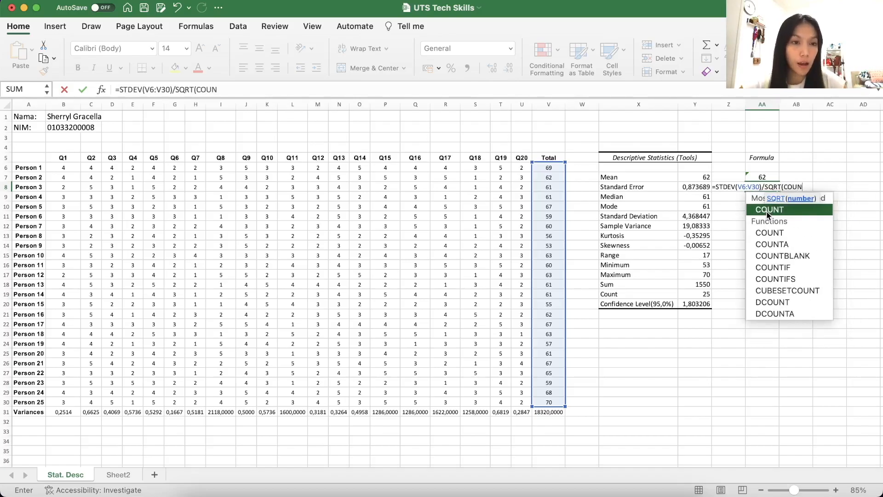
double_click(767, 212)
left_click_drag(548, 168, 546, 399)
type("))")
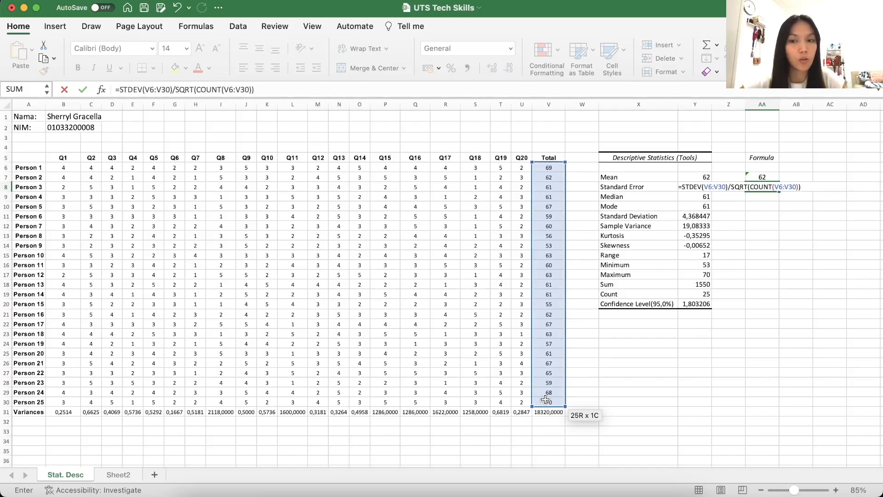
key("Return")
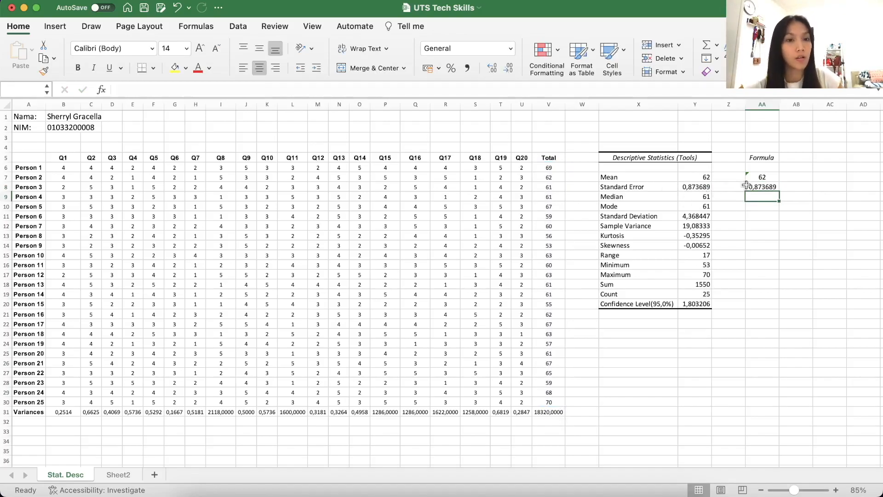
Calculate the median of the Total scores in AA9 with =MEDIAN(V6:V30)
type("=MEDI")
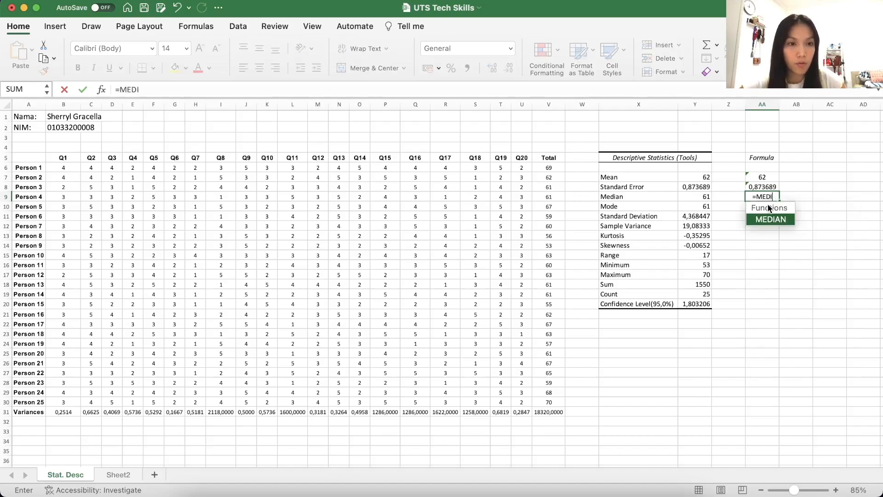
double_click(771, 218)
left_click_drag(548, 167, 550, 403)
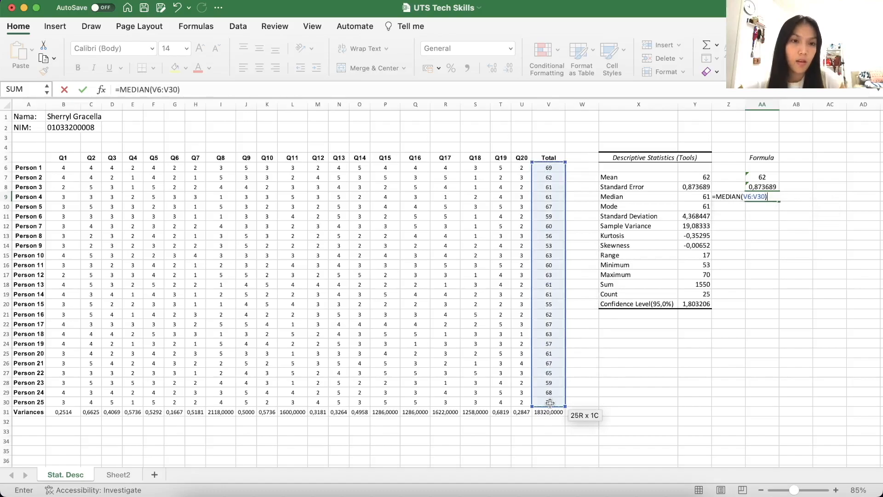
key("Return")
Calculate the mode of the Total scores in AA10 with =MODE(V6:V30)
type("-")
key("BackSpace")
type("=")
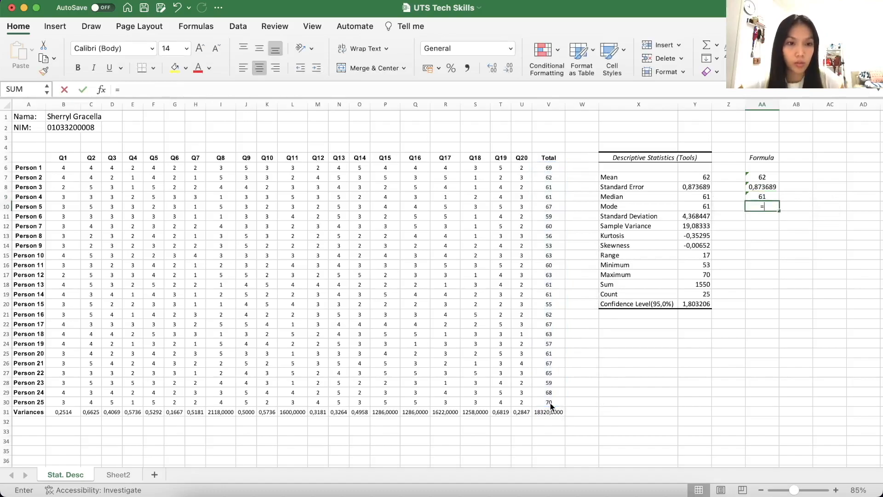
type("MODE")
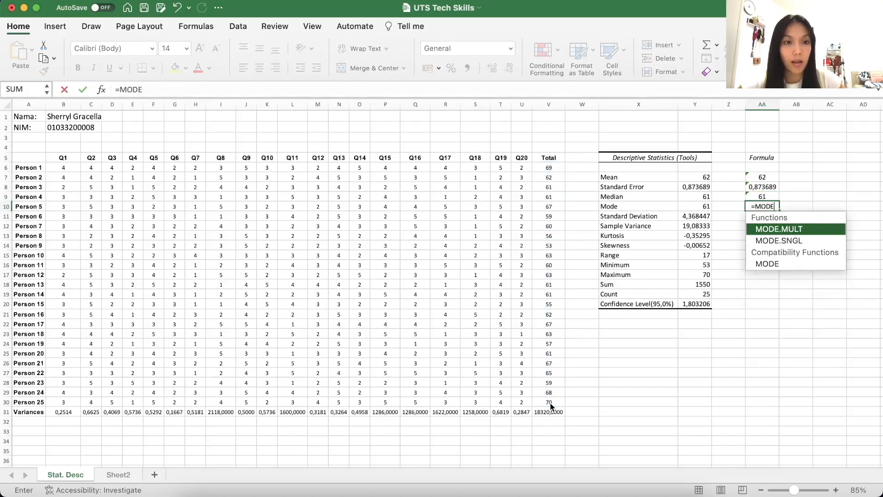
type("(")
left_click_drag(545, 170, 545, 402)
type(")")
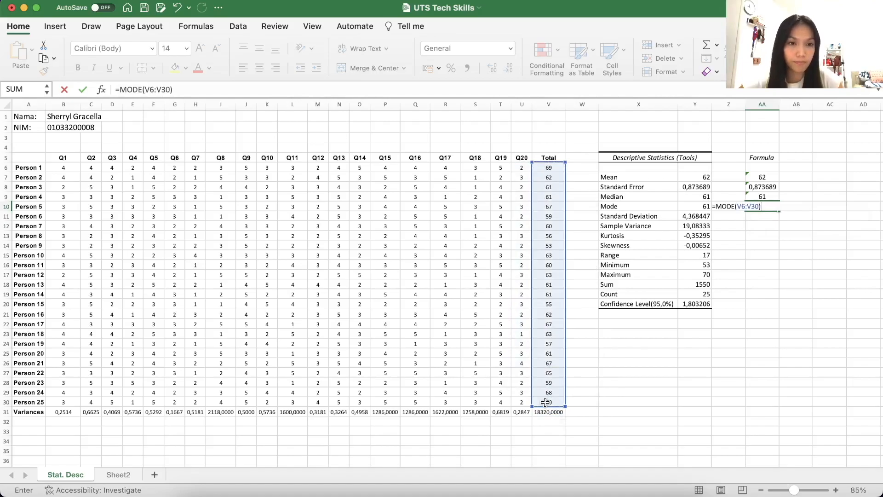
key("Return")
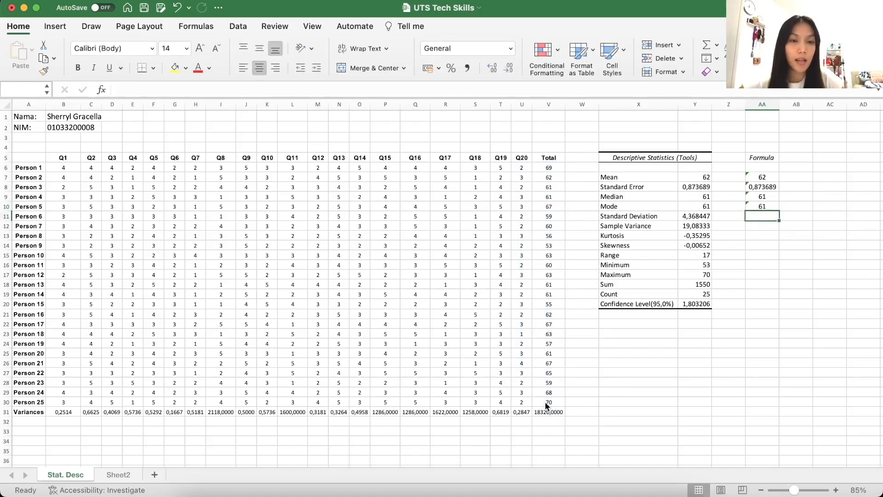
Calculate the standard deviation of the Total scores V6:V30 in AA11 with the STDEV function
type("=ST")
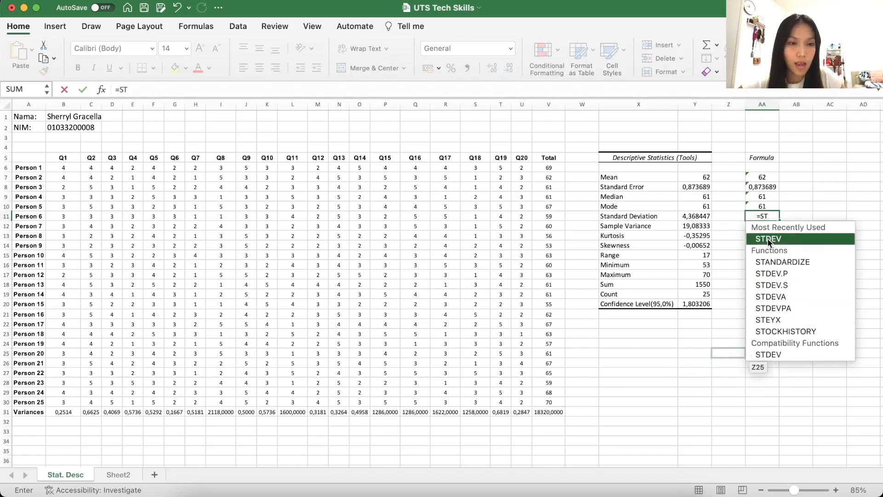
double_click(768, 239)
left_click_drag(548, 168, 548, 402)
key("Return")
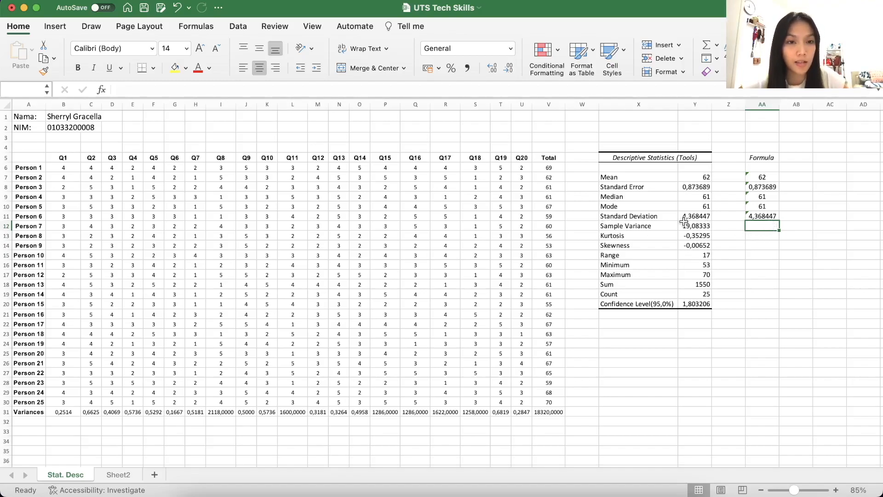
Calculate the sample variance of the Total scores in AA12 with =VAR.S(V6:V30)
type("=")
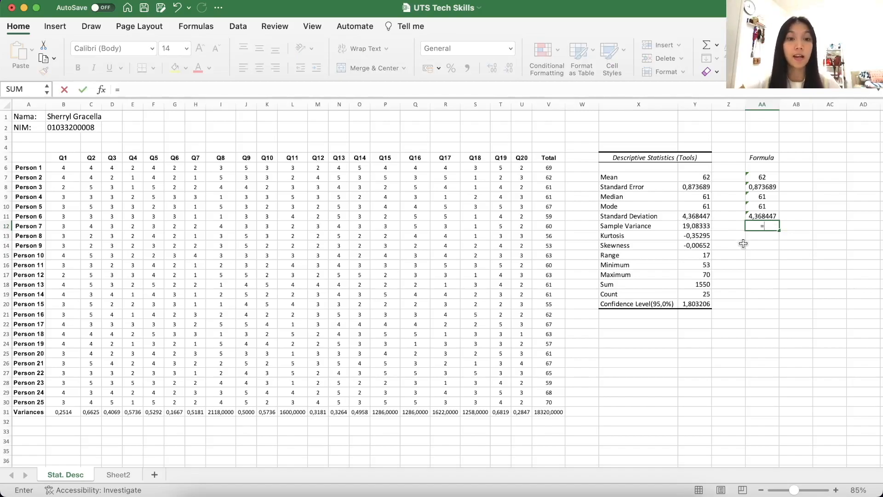
type("VAR")
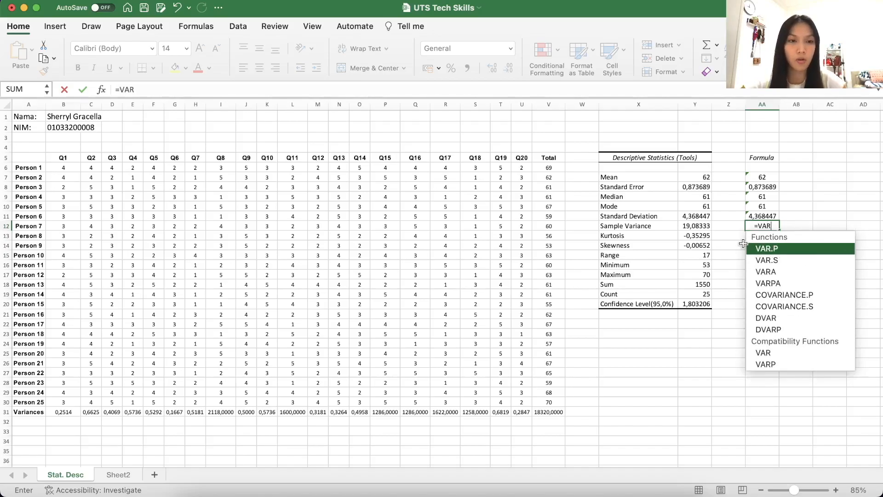
double_click(793, 261)
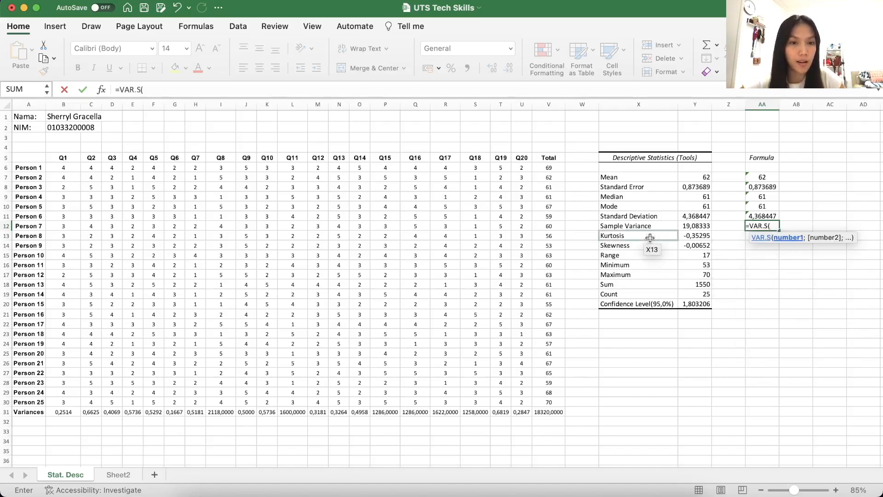
left_click_drag(548, 168, 551, 398)
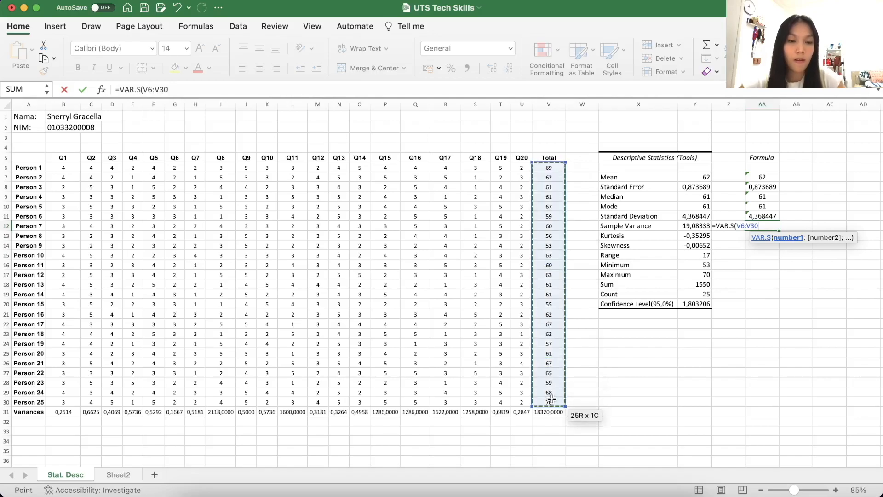
type(")")
key("Return")
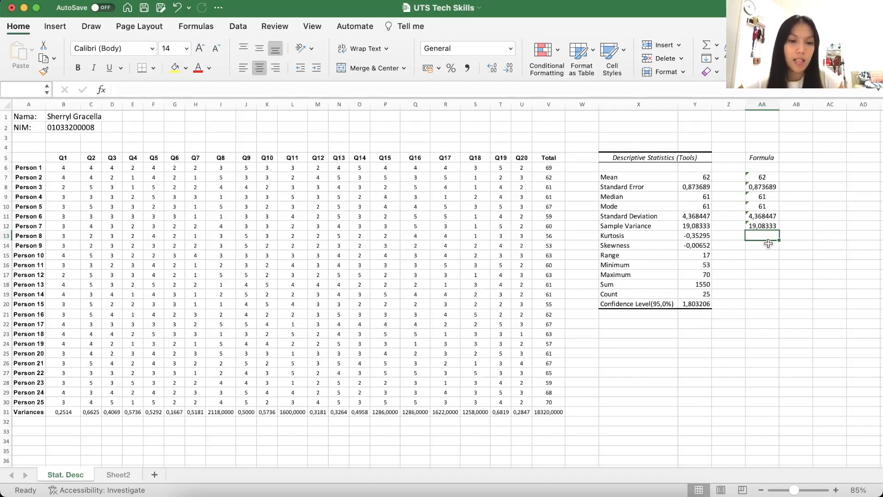
Calculate the kurtosis of the Total scores in AA13 with =KURT(V6:V30)
type("=KU")
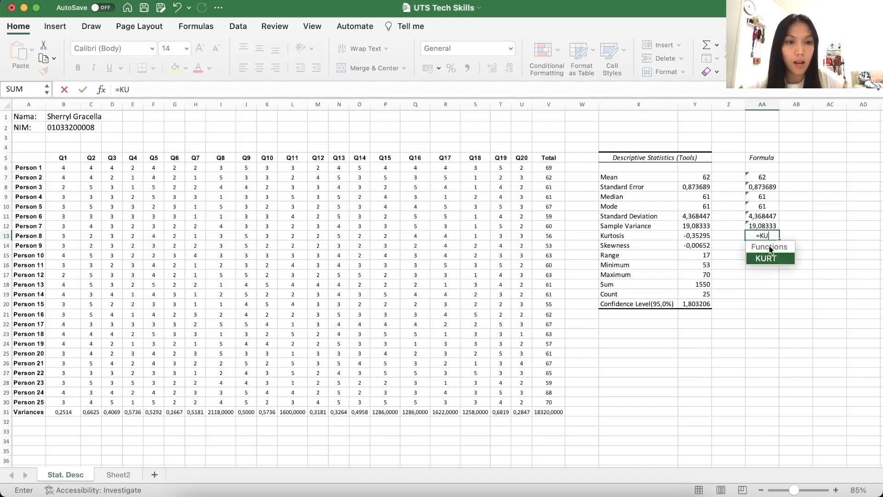
double_click(770, 257)
left_click_drag(545, 168, 544, 405)
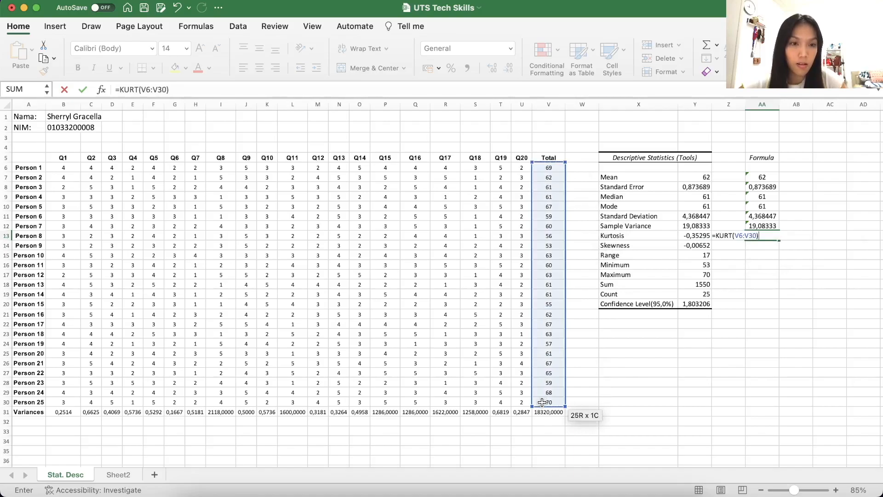
key("Return")
Calculate the skewness of the Total scores V6:V30 in AA14 with the SKEW function
type("=SKEW")
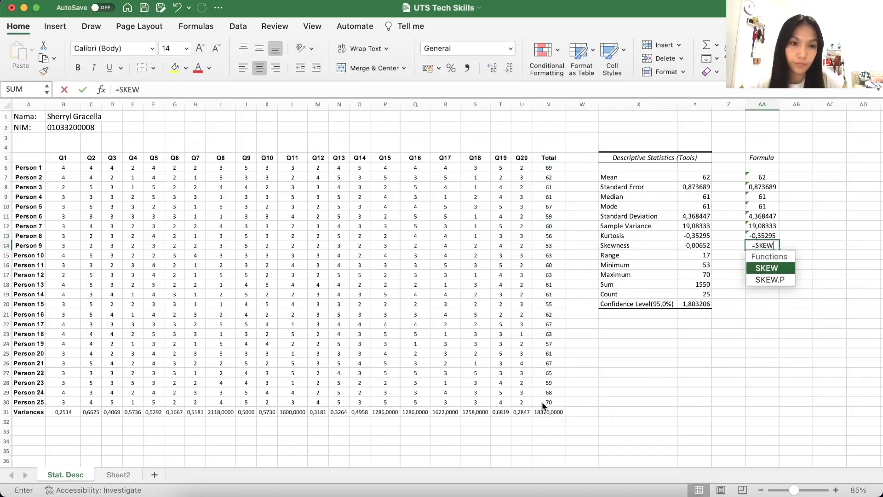
double_click(771, 268)
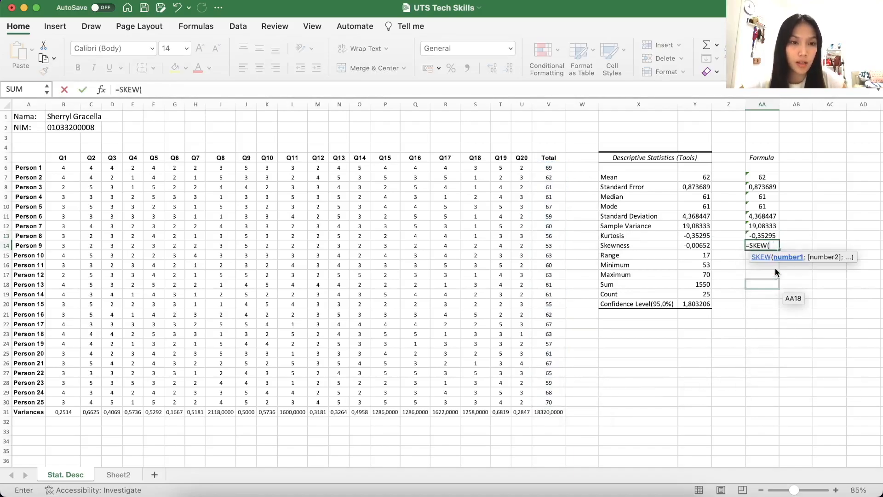
left_click_drag(548, 167, 553, 403)
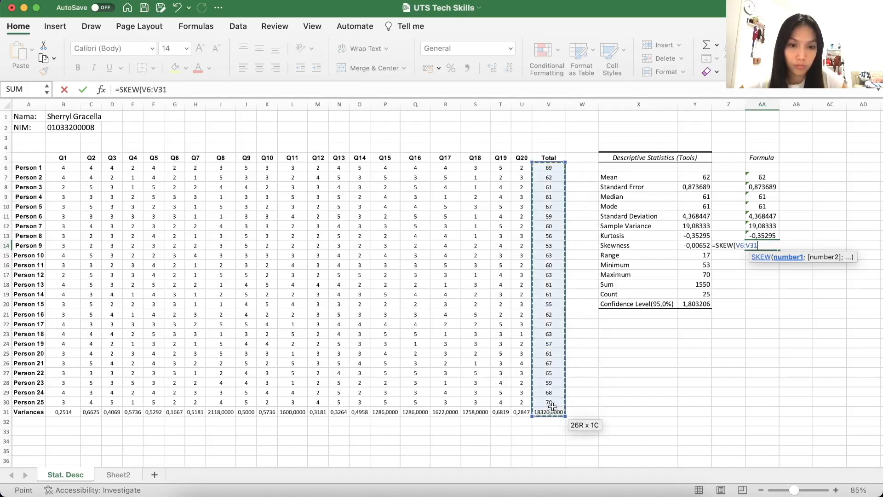
key("Return")
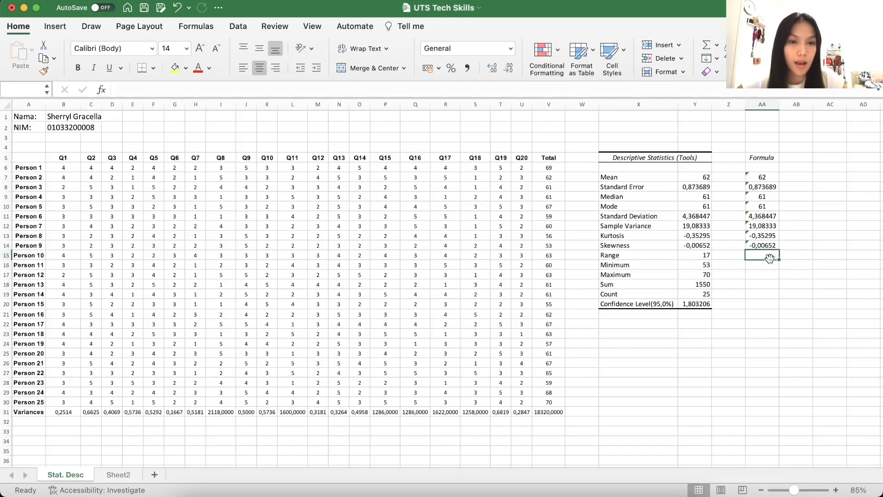
Enter the note "(MAX-MIN)" in Z15, beside the Range value in the statistics table
left_click(646, 258)
left_click(692, 256)
left_click(727, 251)
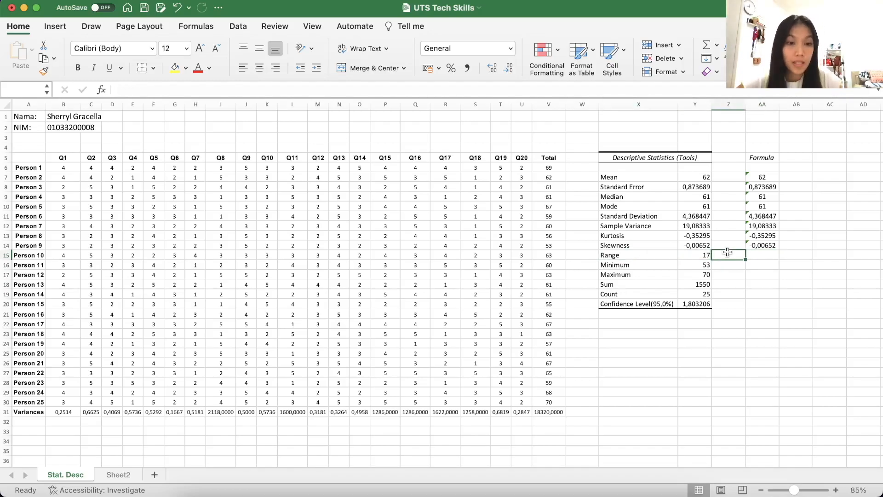
type("(")
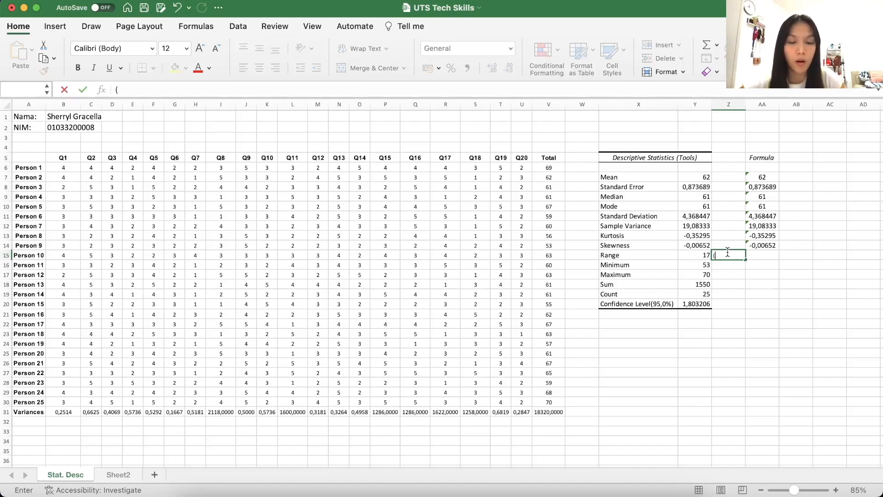
type("MAX")
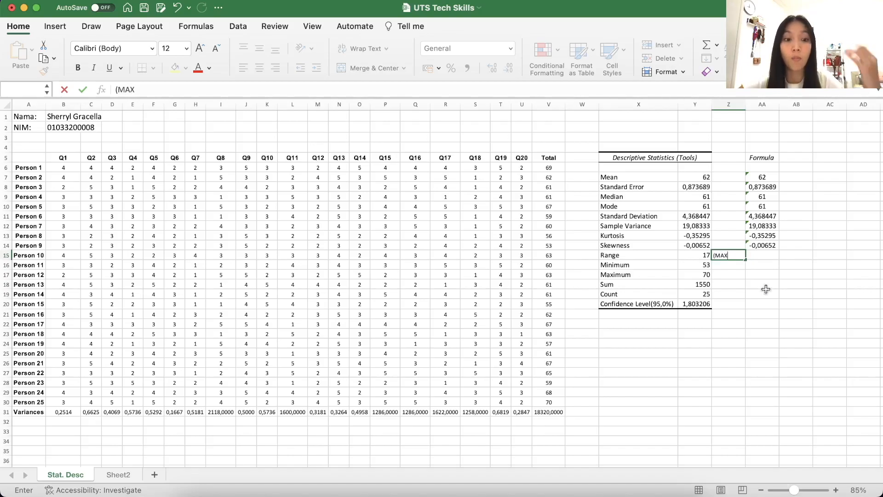
type("-MIN)")
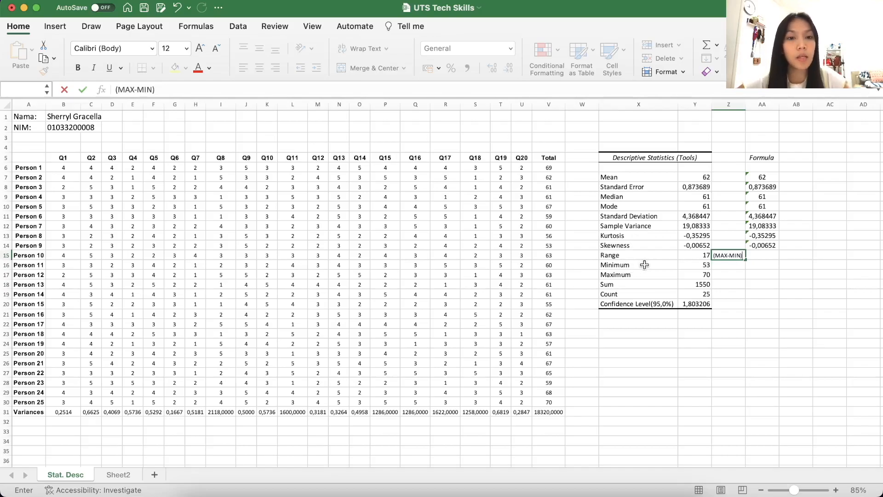
left_click(645, 265)
left_click(648, 275)
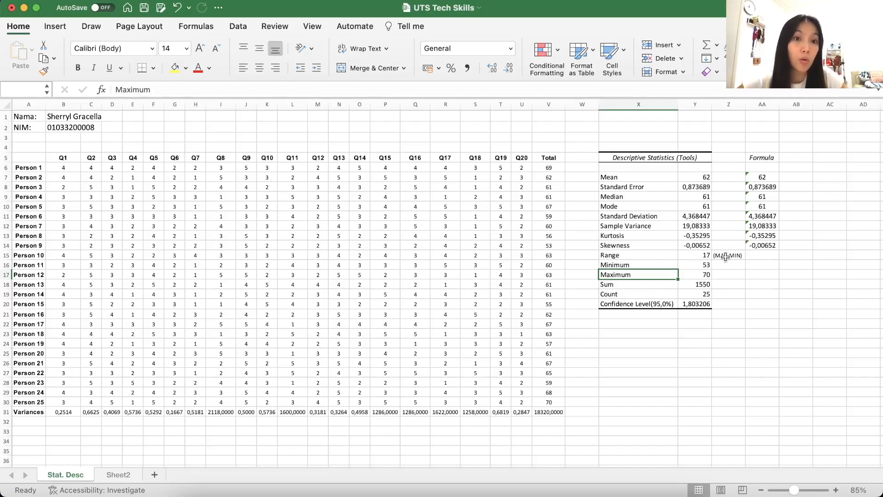
Calculate the minimum of the Total scores in AA16 with =MIN(V6:V30)
left_click(762, 266)
type("=")
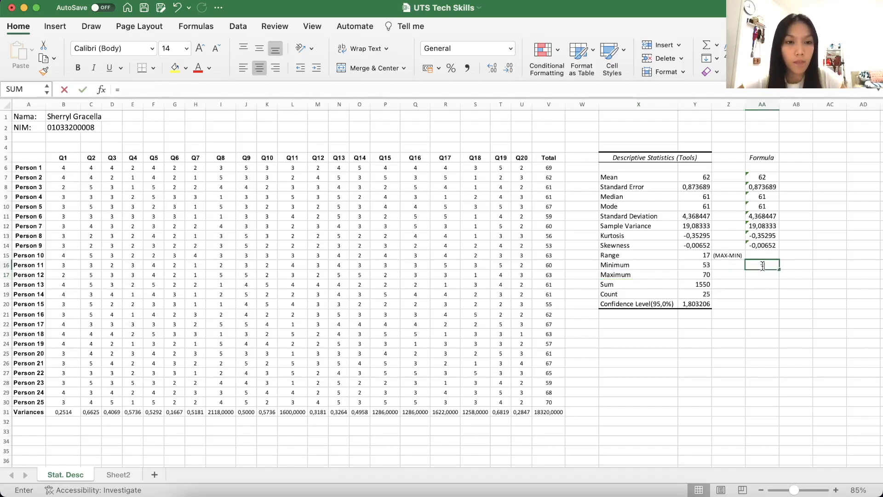
type("MIN(")
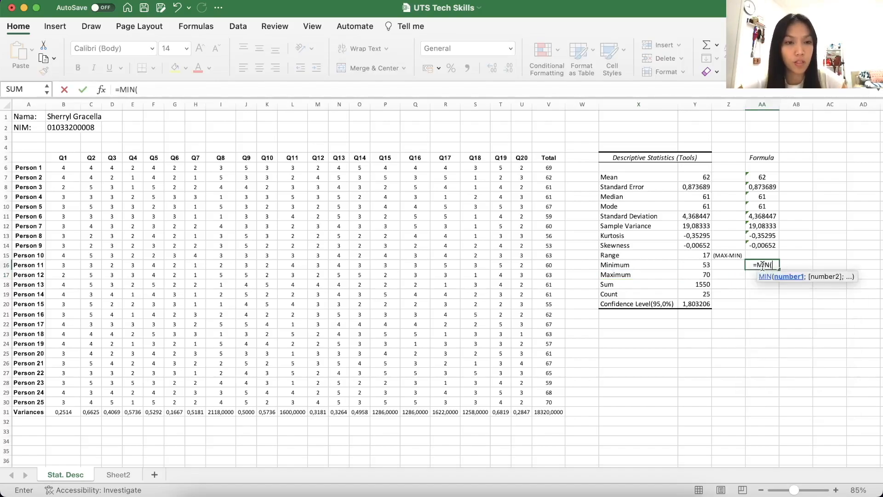
left_click(554, 168)
left_click_drag(557, 167, 546, 396)
type(")")
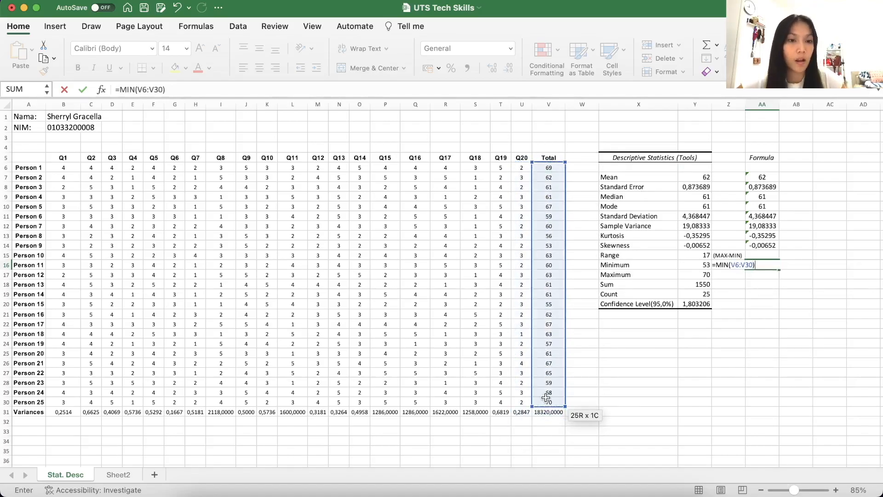
key("Return")
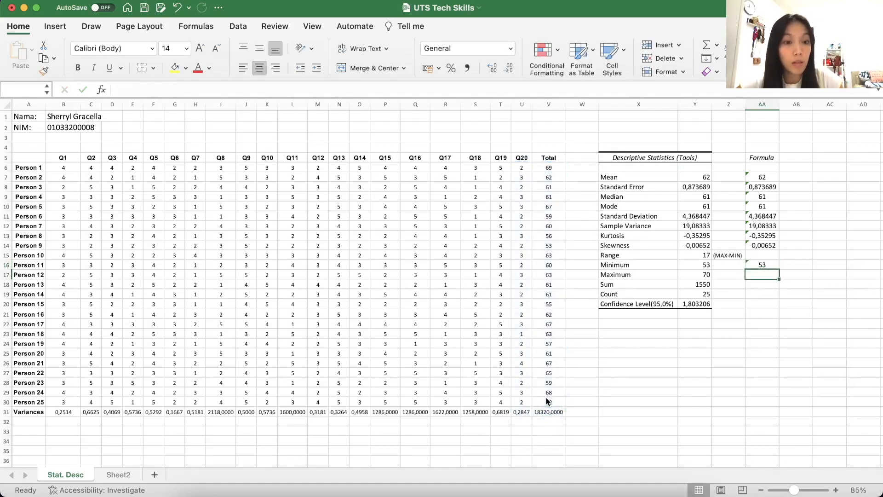
Calculate the maximum of the Total scores in AA17 with =MAX(V6:V30)
type("=MAX")
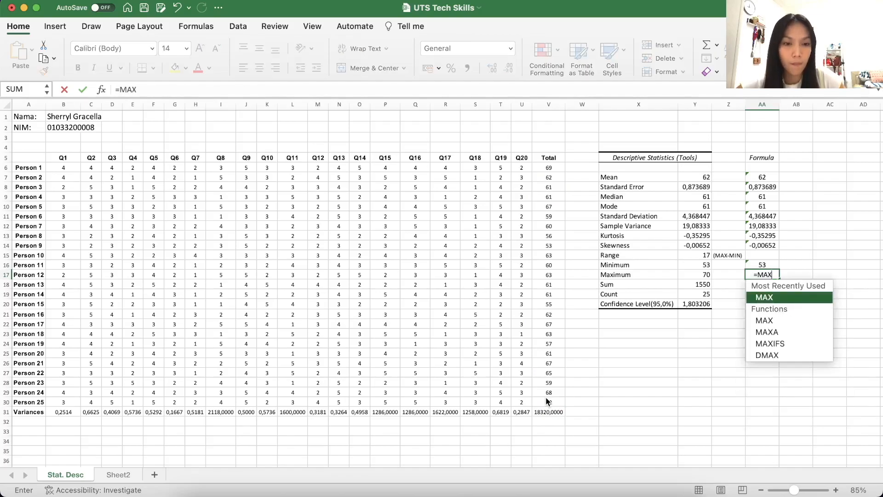
type("(")
left_click(553, 168)
left_click_drag(553, 169, 550, 400)
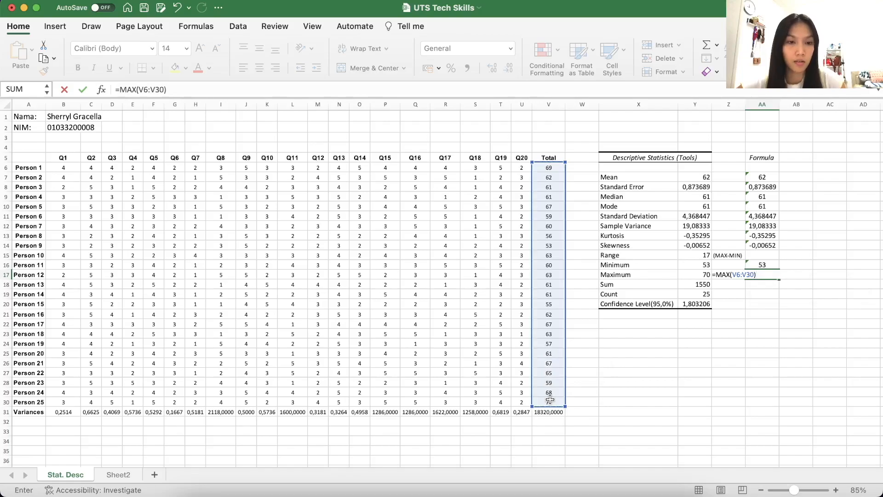
key("Return")
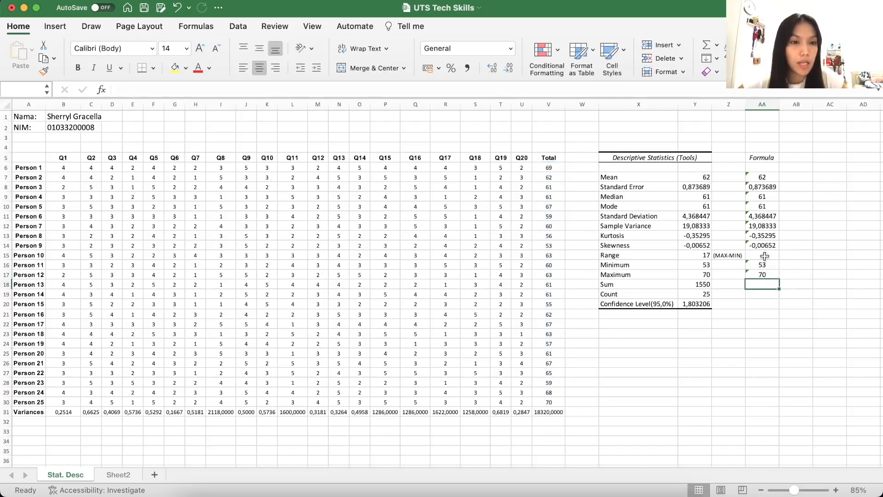
Calculate the range in AA15 by subtracting the minimum in AA16 from the maximum in AA17
left_click(765, 256)
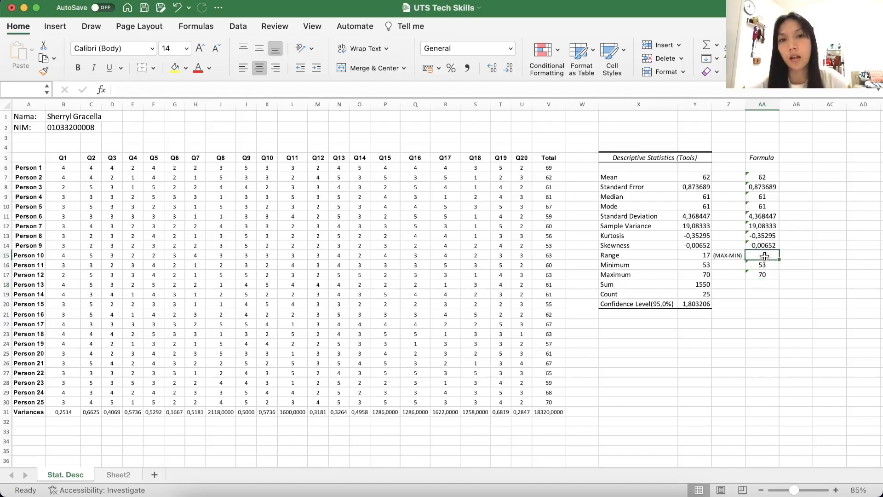
type("=")
left_click(763, 274)
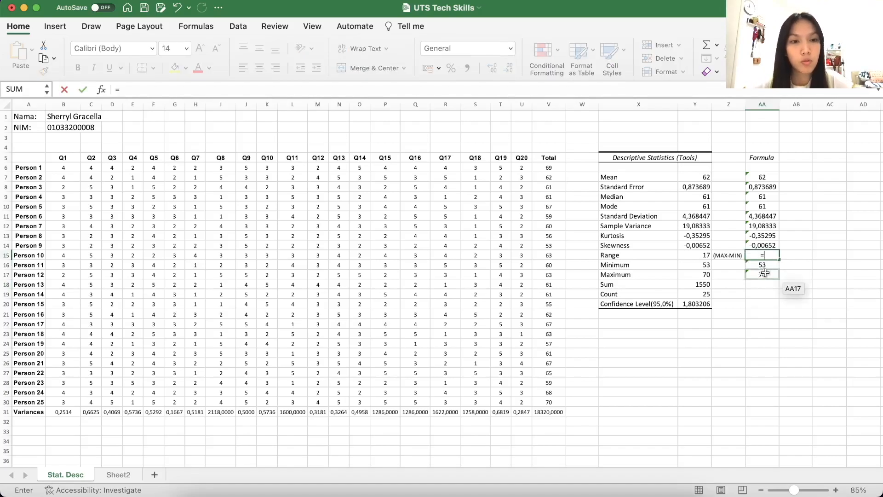
type("-")
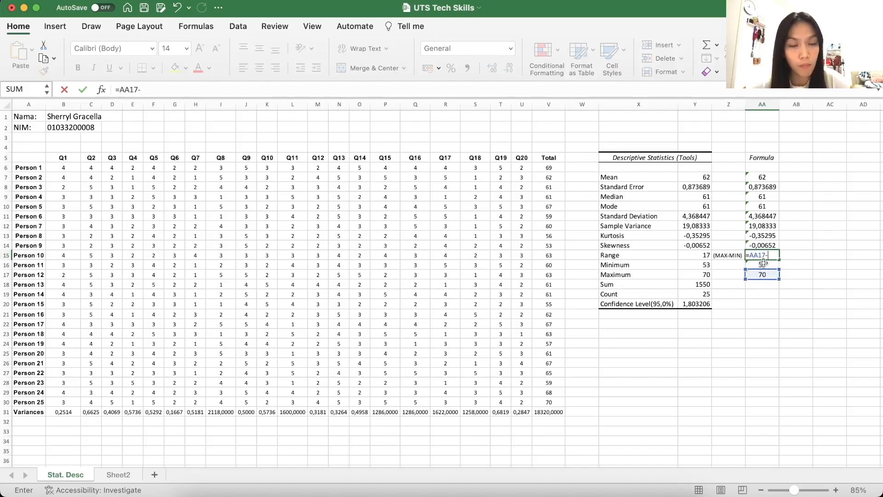
left_click(763, 265)
key("Return")
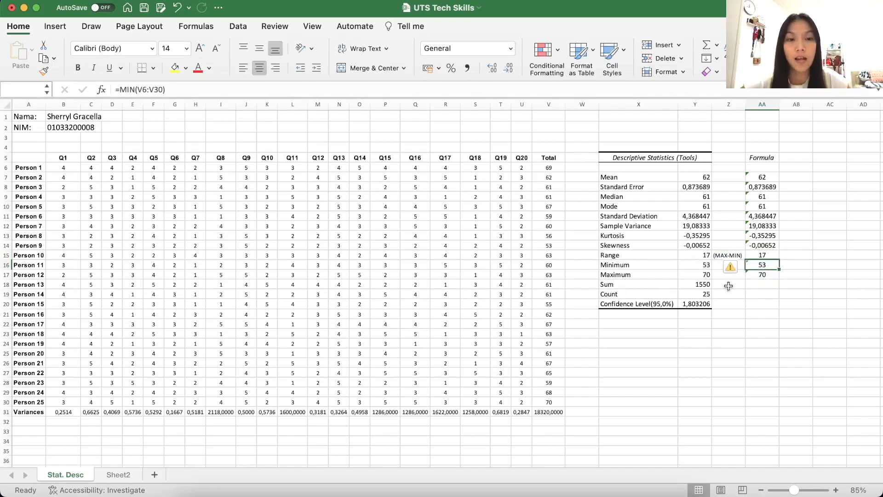
Calculate the sum of the Total scores in AA18 with =SUM(V6:V30)
left_click(771, 285)
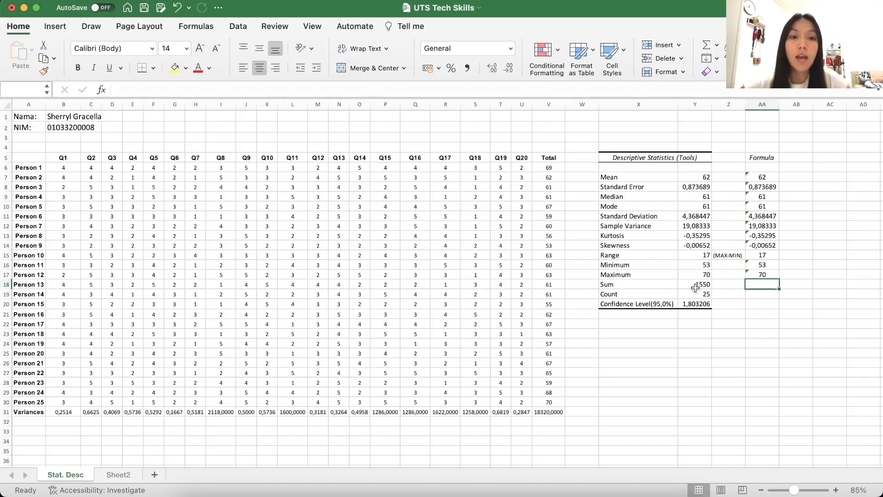
type("=SUM(")
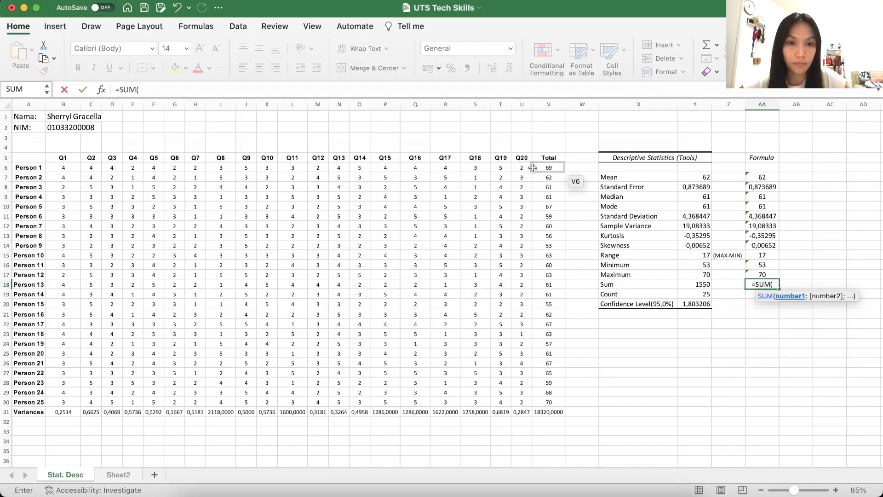
left_click_drag(533, 168, 537, 400)
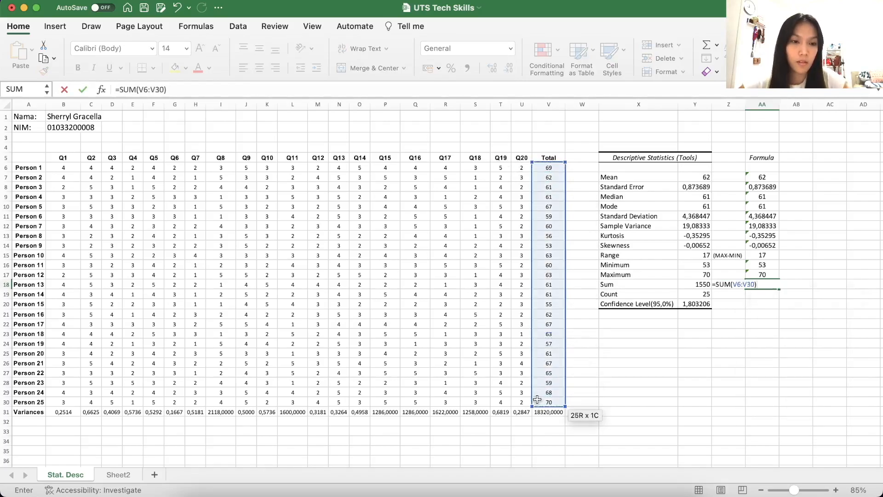
key("Return")
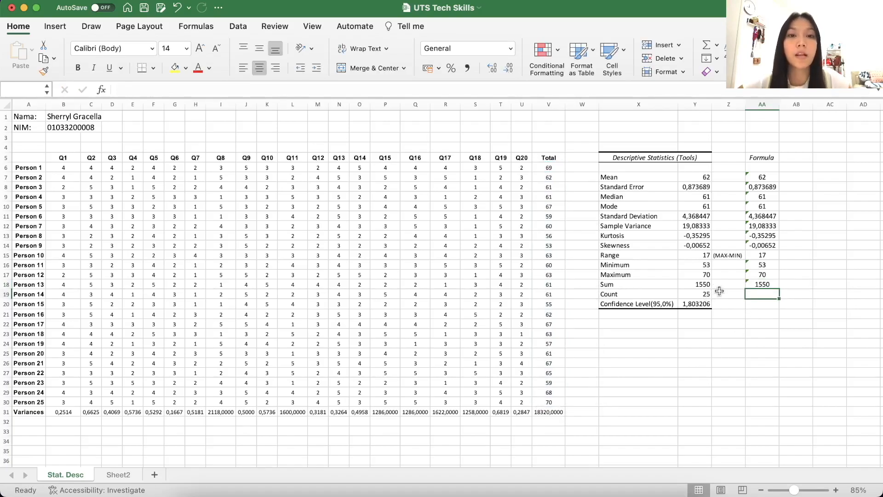
Count the Total scores in AA19 with =COUNT(V6:V30)
type("=")
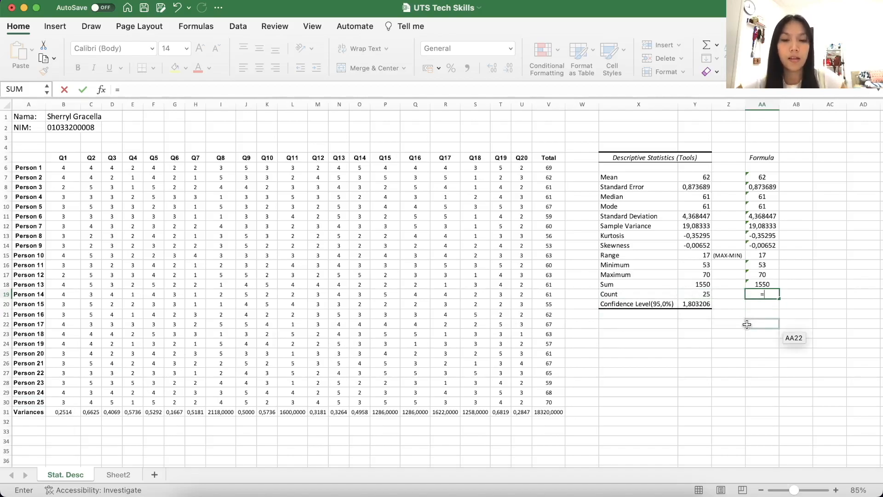
type("COUNT(")
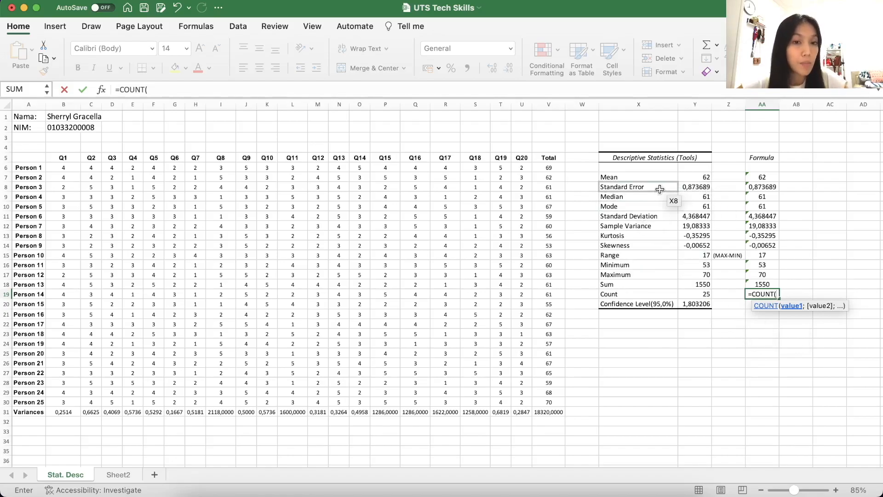
left_click_drag(549, 168, 553, 404)
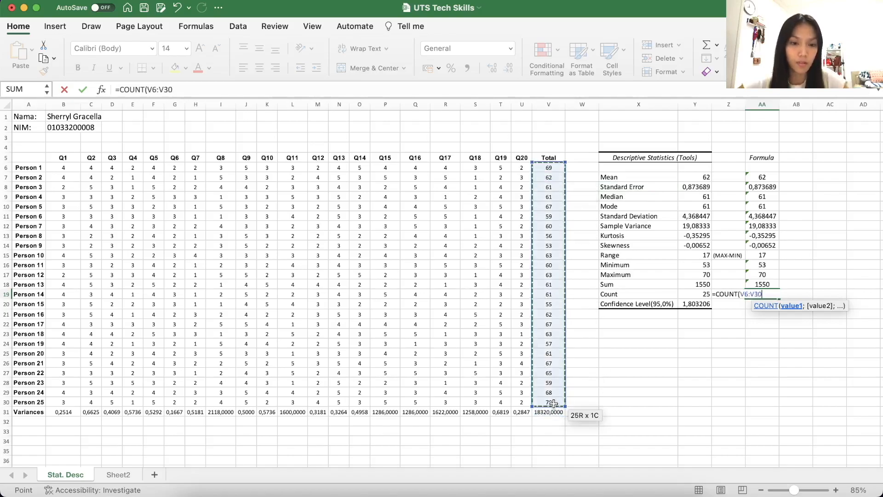
type(")")
key("Return")
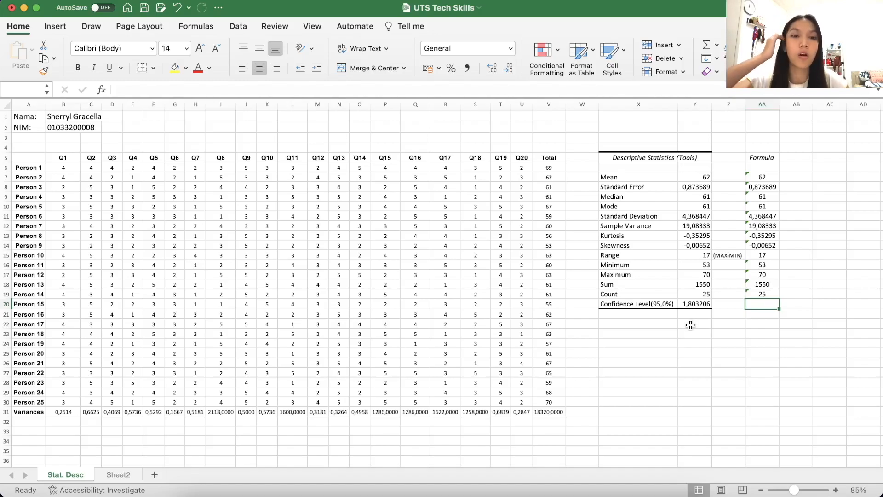
Calculate the 95% confidence level in AA20 with =CONFIDENCE.T(5%;AA11;AA19), using the standard deviation and count from the Formula column
type("=C")
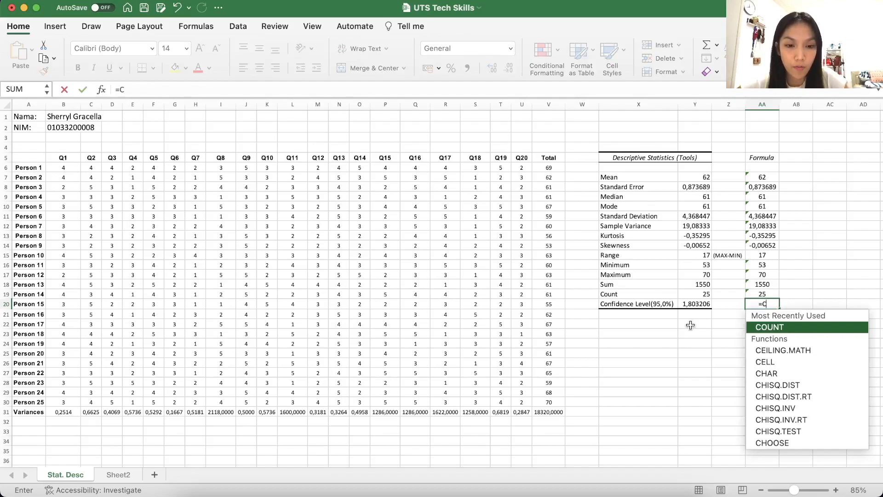
type("ON")
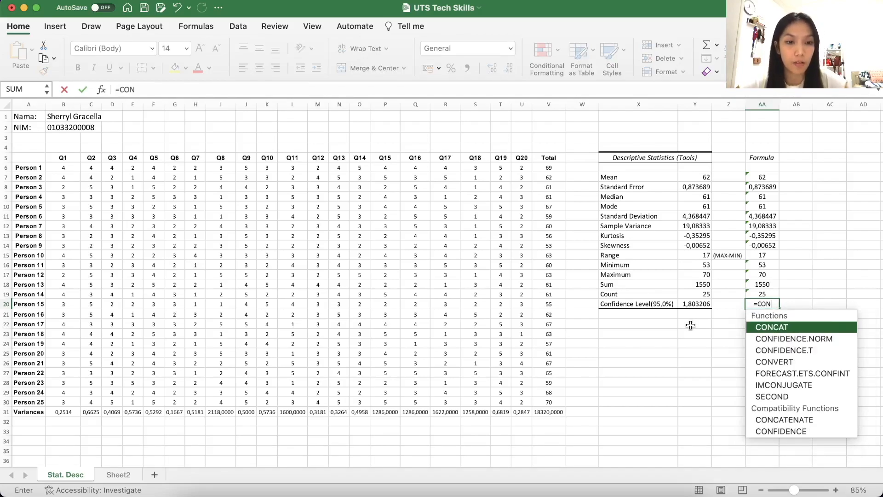
double_click(813, 349)
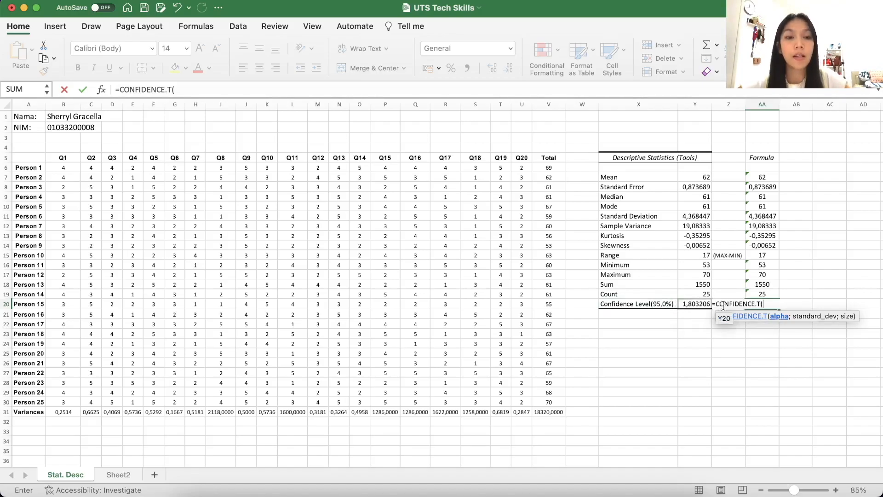
type("5%")
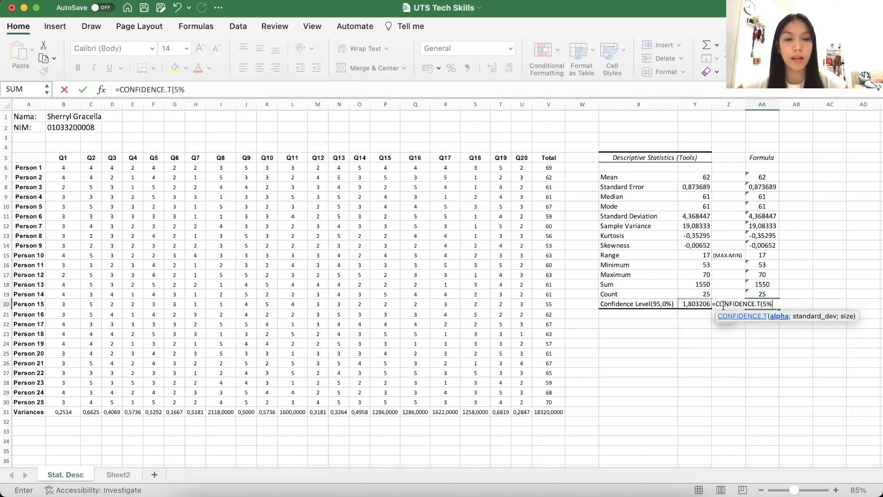
type(";")
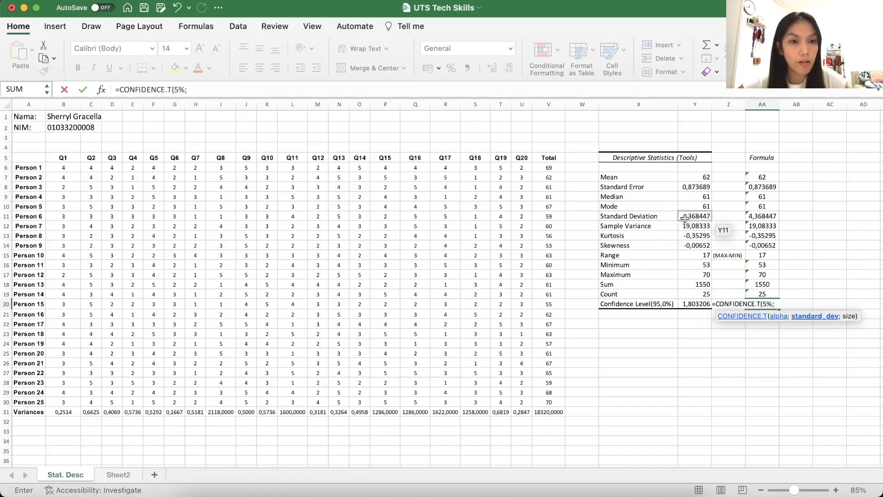
left_click(753, 215)
type(";")
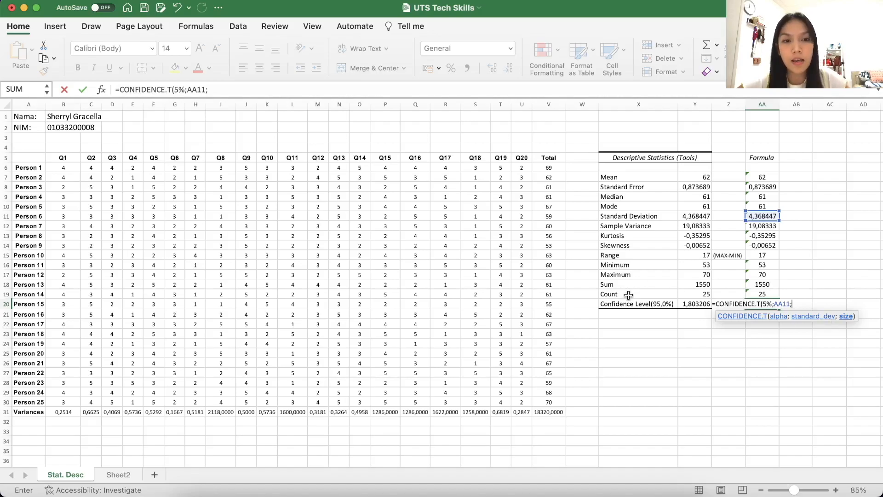
left_click(762, 292)
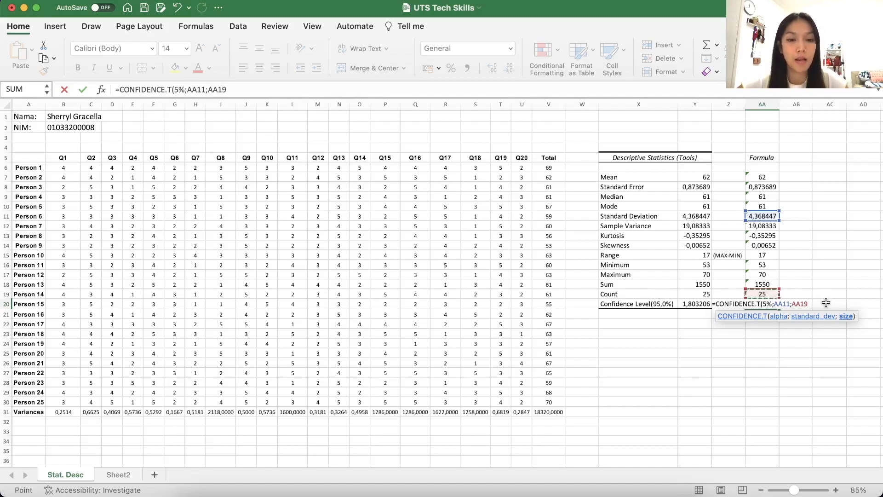
type(")")
key("Return")
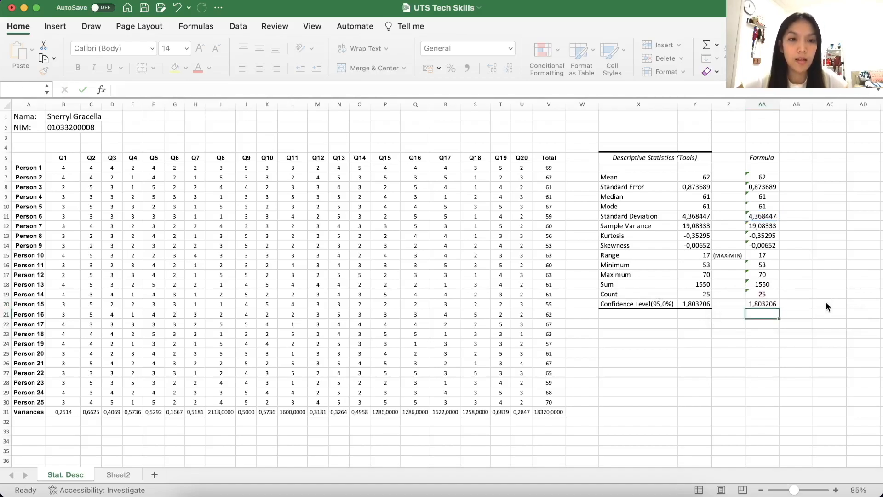